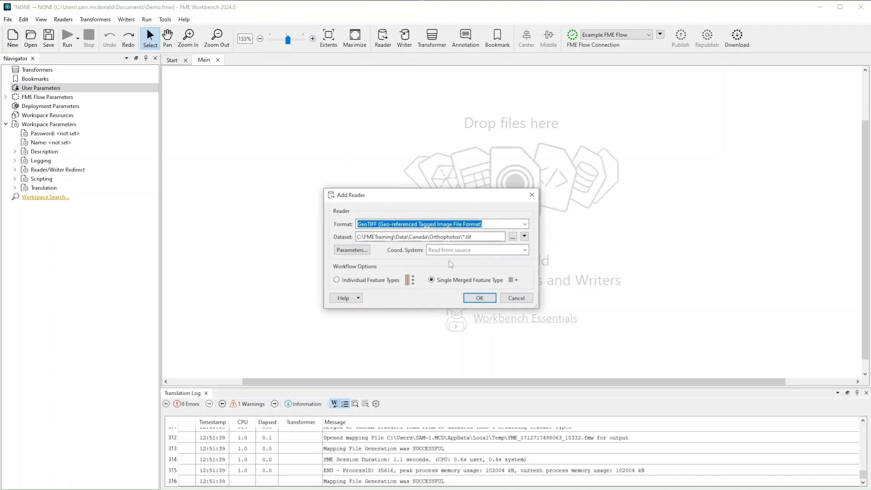
Add the GeoTIFF reader for Orthophotos\*.tif as a single merged feature type and place it near the middle of the canvas.
{"action": "left_click", "coordinate": [479, 298]}
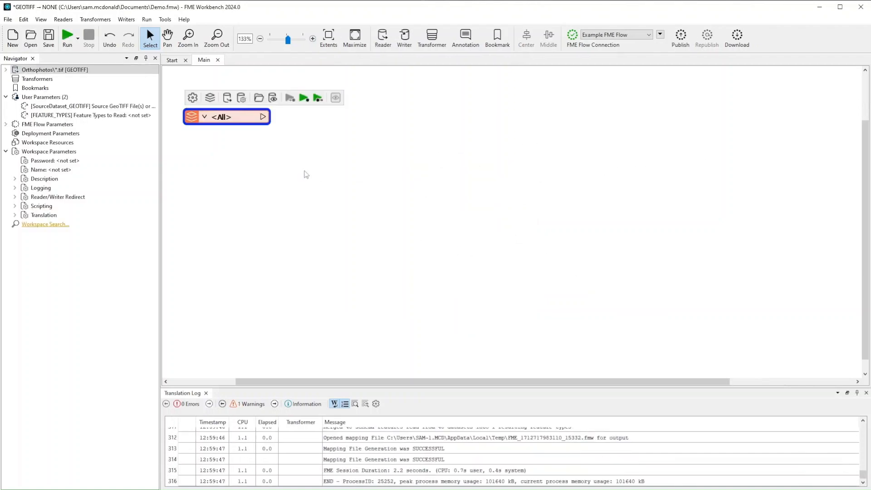
{"action": "left_click_drag", "start_coordinate": [228, 122], "coordinate": [489, 296]}
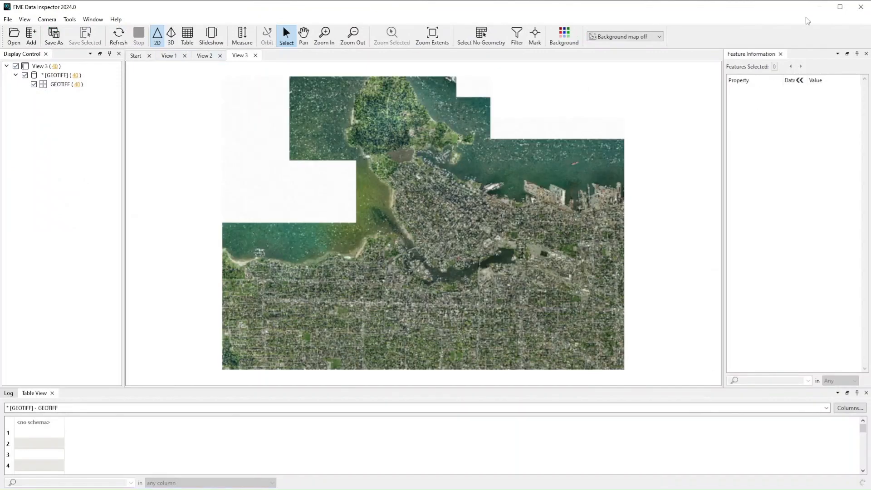
{"action": "left_click", "coordinate": [819, 7]}
{"action": "left_click", "coordinate": [321, 185]}
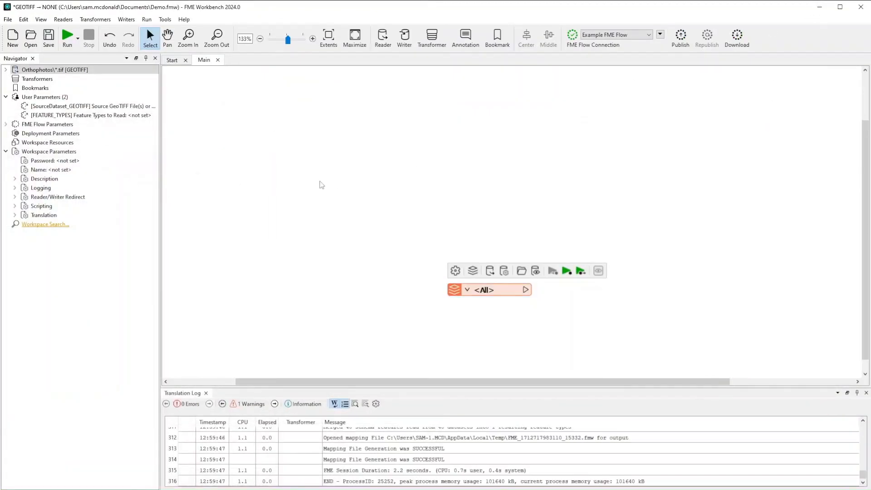
Delete the SourceDataset_GEOTIFF and FEATURE_TYPES user parameters.
{"action": "left_click", "coordinate": [109, 106]}
{"action": "left_click", "coordinate": [113, 115], "text": "ctrl"}
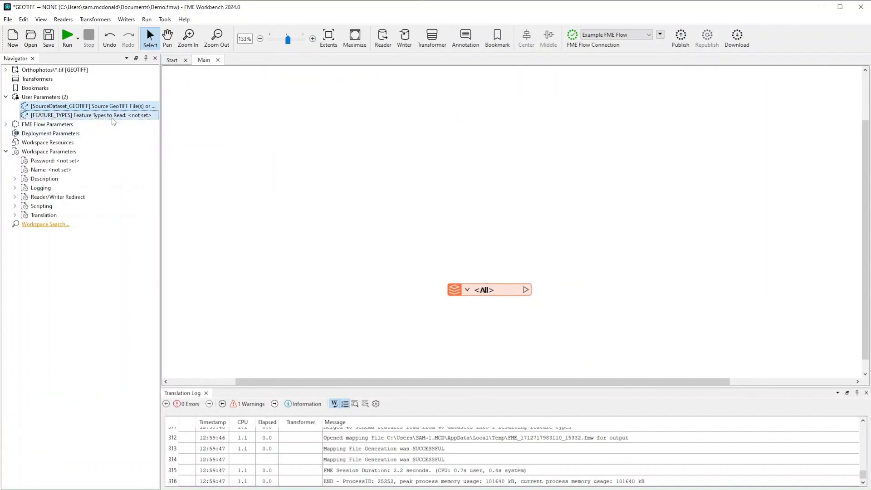
{"action": "key", "text": "Delete"}
Create a Choice user parameter with the identifier Choice and the prompt "Select boundary type".
{"action": "right_click", "coordinate": [29, 97]}
{"action": "left_click", "coordinate": [53, 106]}
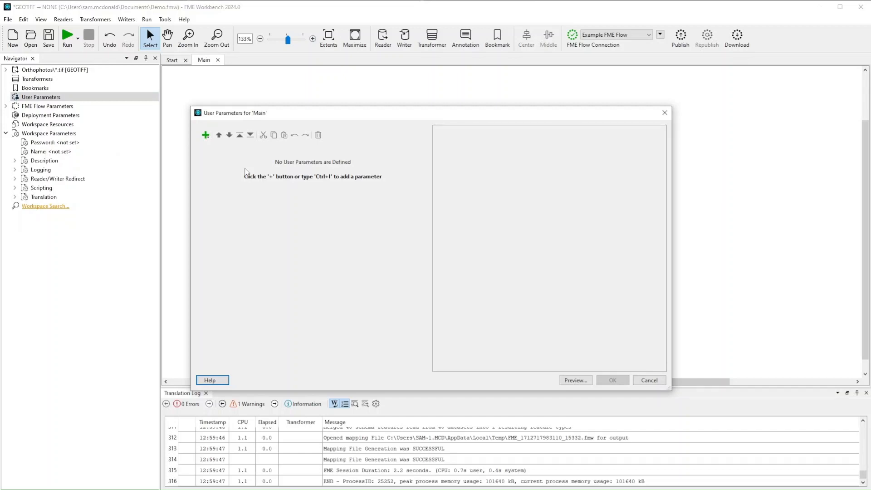
{"action": "left_click", "coordinate": [205, 136]}
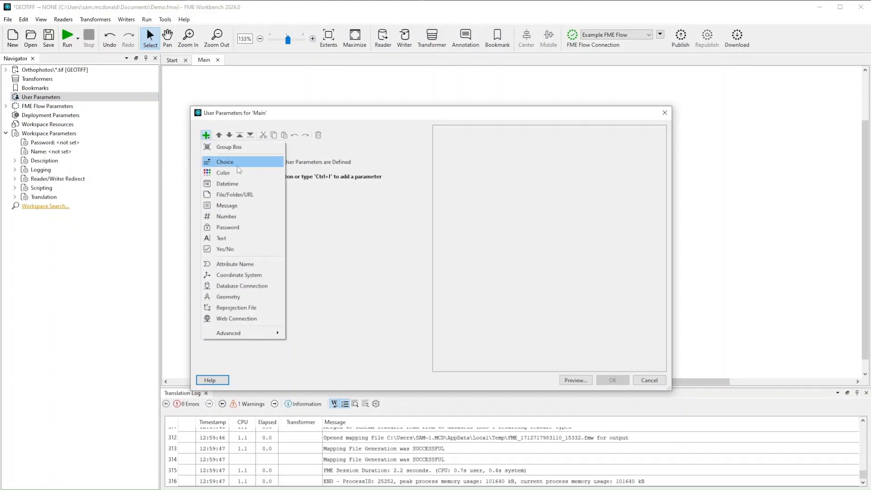
{"action": "left_click", "coordinate": [239, 168]}
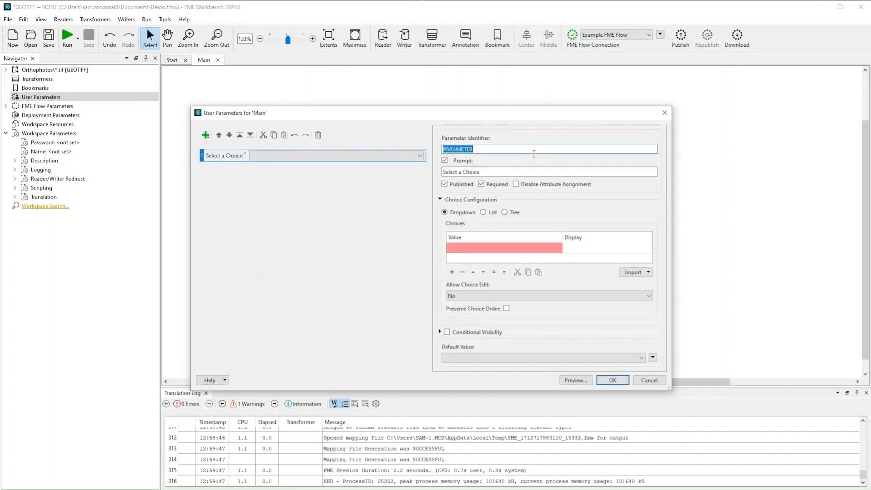
{"action": "type", "text": "Choice"}
{"action": "triple_click", "coordinate": [536, 172]}
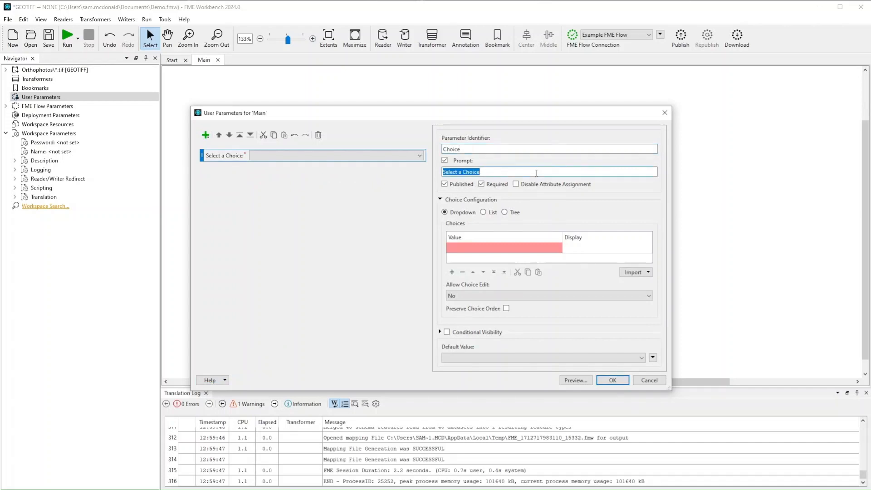
{"action": "type", "text": "Select"}
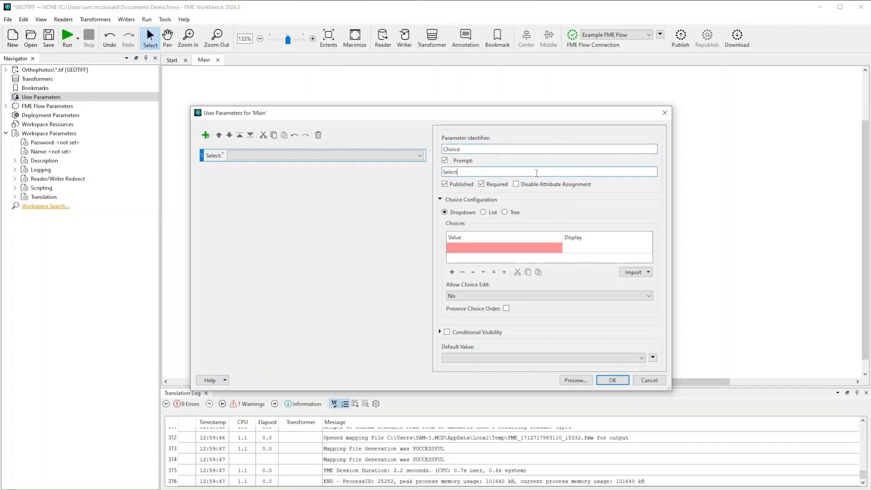
{"action": "type", "text": " boundary type"}
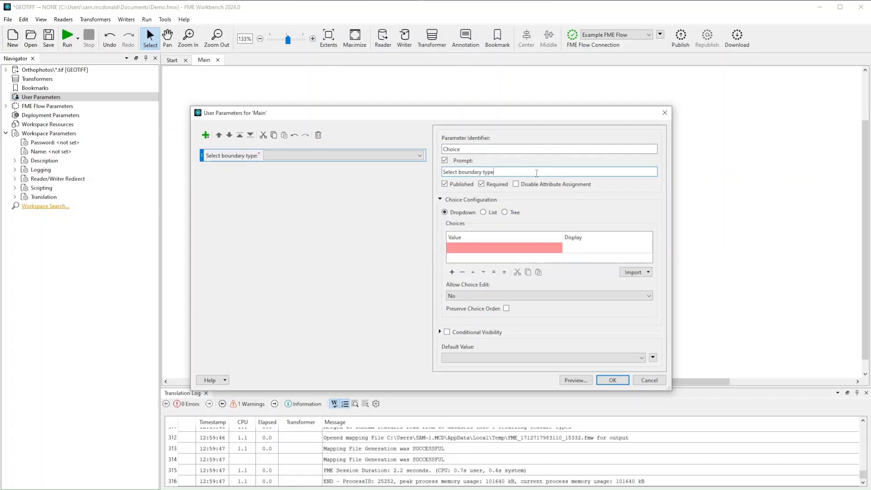
Define the first choice with the display name "Ad-Hoc Boundary" and the value GEOM.
{"action": "left_click", "coordinate": [602, 248]}
{"action": "type", "text": "Ad-Hoc Boundary"}
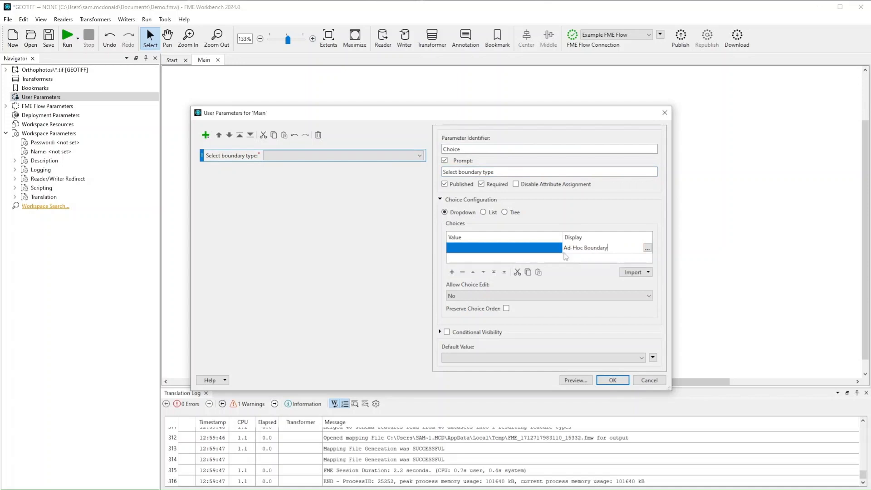
{"action": "left_click", "coordinate": [505, 247]}
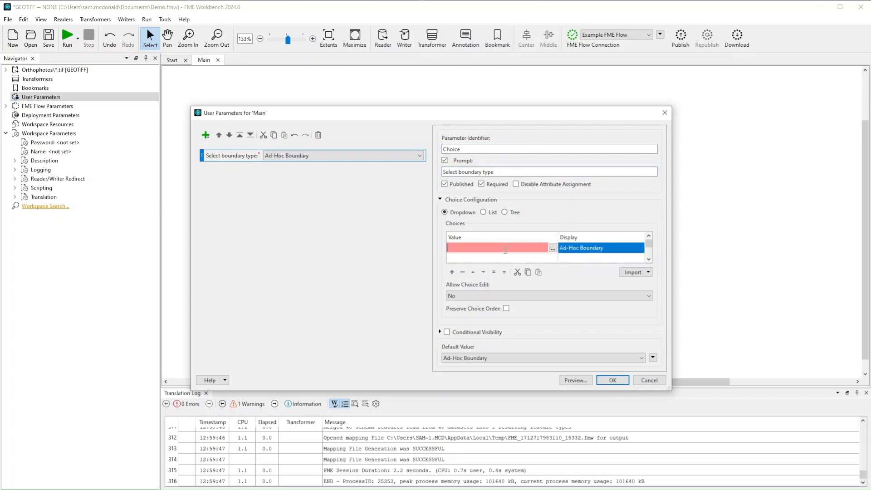
{"action": "type", "text": "GEOM"}
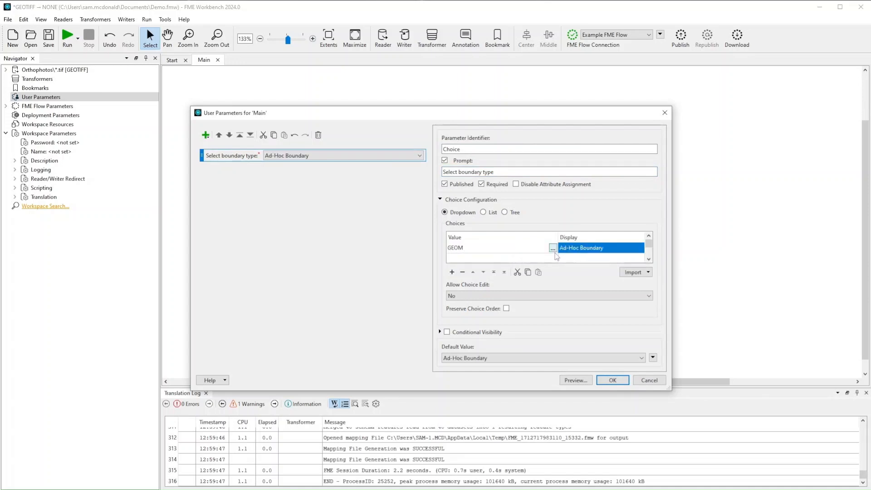
Add a second choice with the display name "Uploaded File" and the value FILE.
{"action": "left_click", "coordinate": [574, 258]}
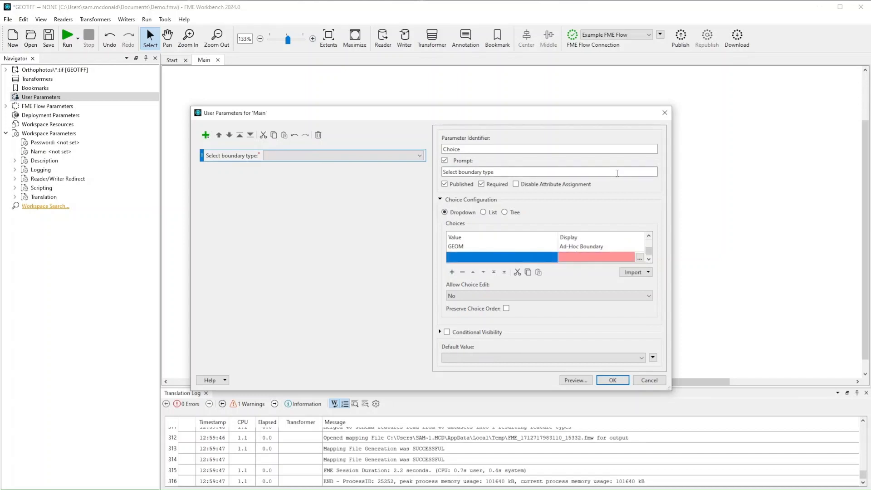
{"action": "type", "text": "Uploaded File"}
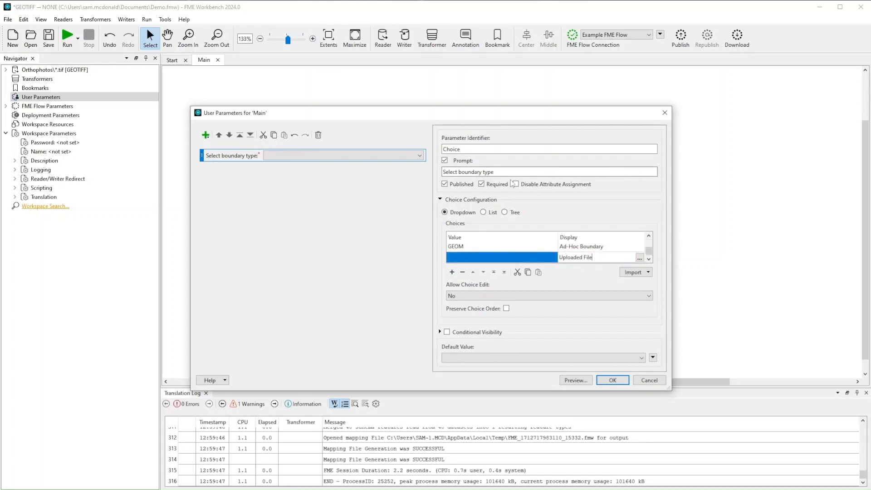
{"action": "left_click", "coordinate": [476, 254]}
{"action": "type", "text": "F"}
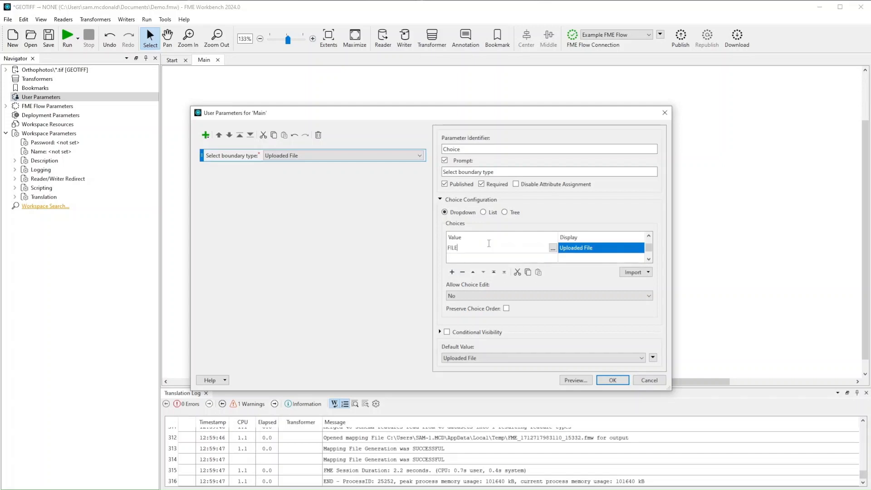
{"action": "type", "text": "ILE"}
{"action": "scroll", "coordinate": [489, 245], "scroll_direction": "up", "scroll_amount": 1}
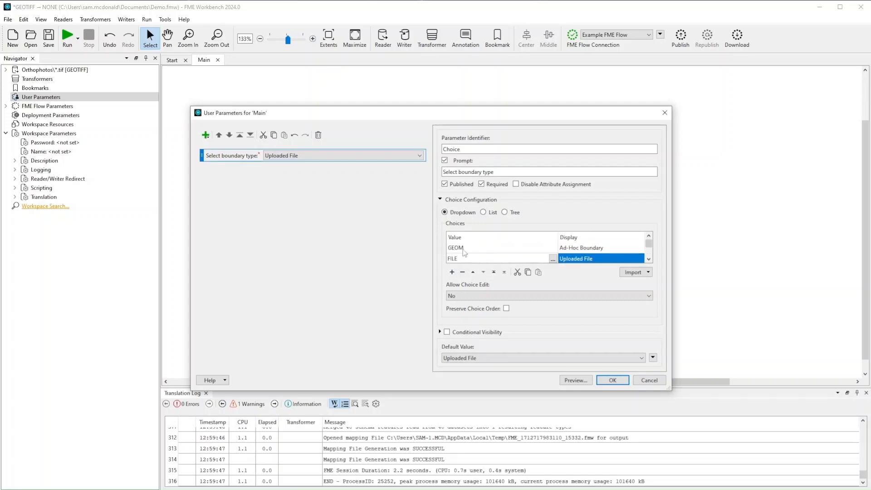
{"action": "left_click", "coordinate": [352, 257]}
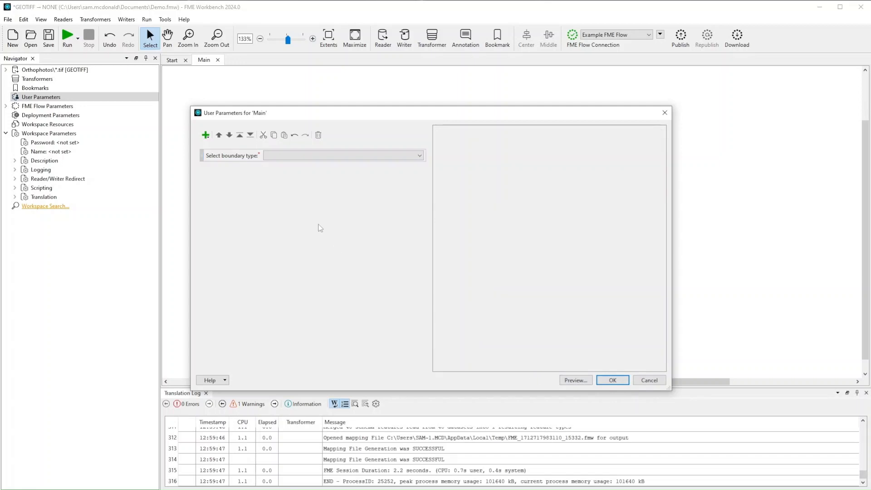
Add a Geometry user parameter with the identifier Geom, keeping the prompt "Select Geometry".
{"action": "left_click", "coordinate": [205, 135]}
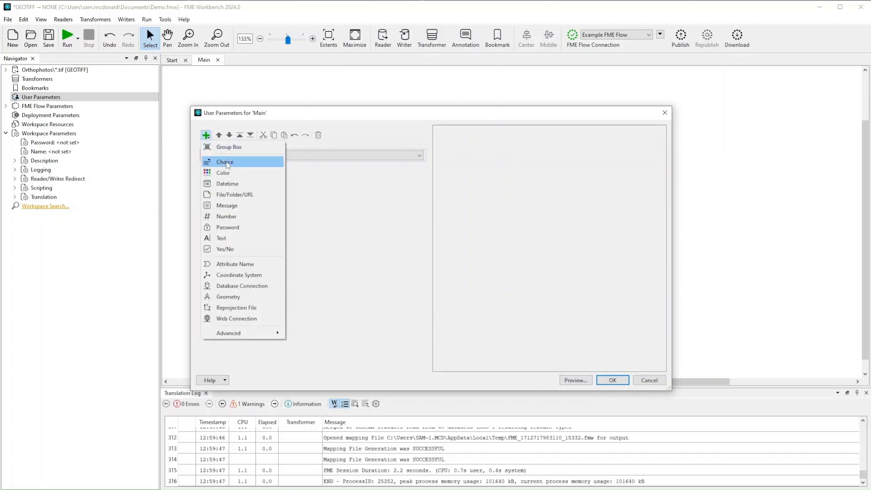
{"action": "left_click", "coordinate": [227, 298]}
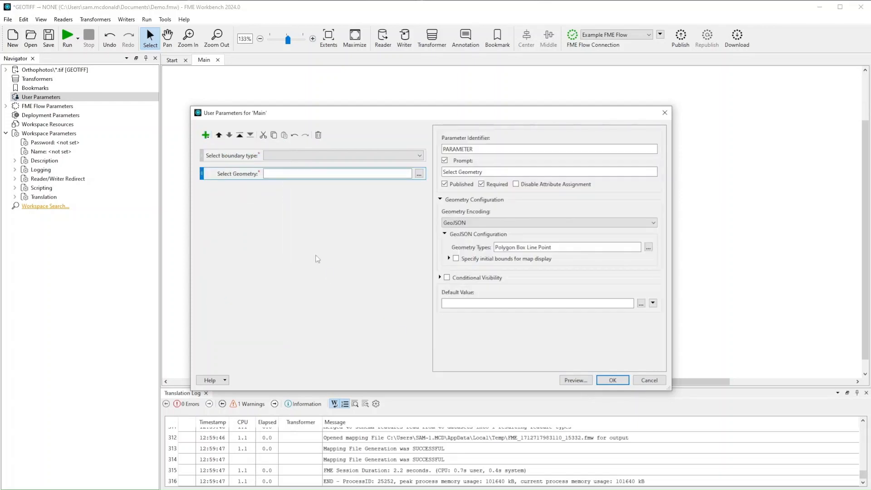
{"action": "double_click", "coordinate": [518, 148]}
{"action": "type", "text": "Geom"}
{"action": "triple_click", "coordinate": [498, 172]}
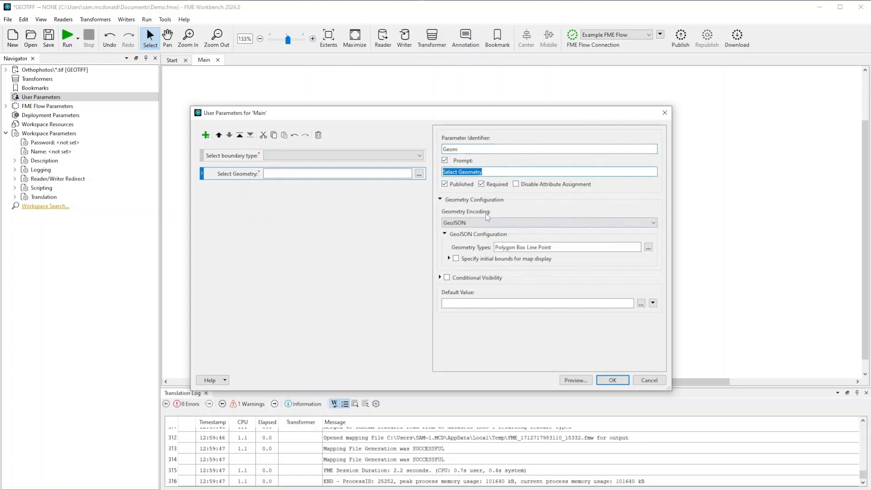
Restrict the Geom parameter's geometry types to Polygon and Box by excluding Line and Point.
{"action": "left_click", "coordinate": [647, 248]}
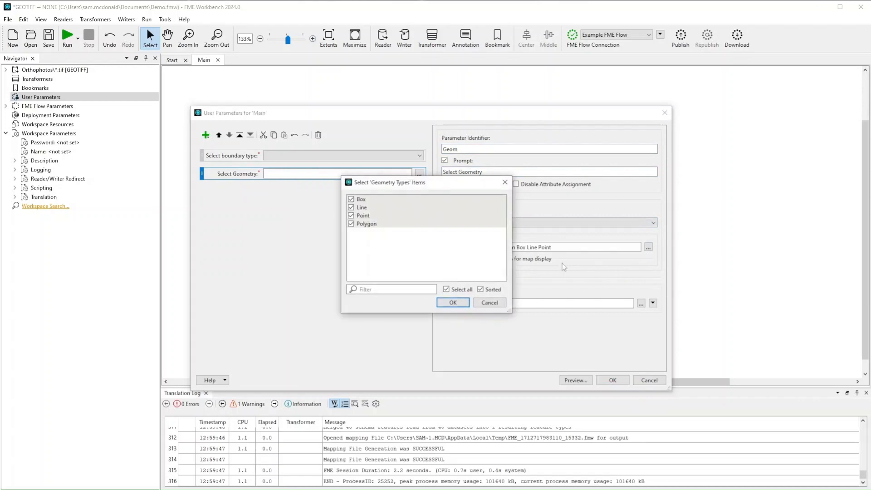
{"action": "left_click", "coordinate": [351, 207]}
{"action": "left_click", "coordinate": [351, 216]}
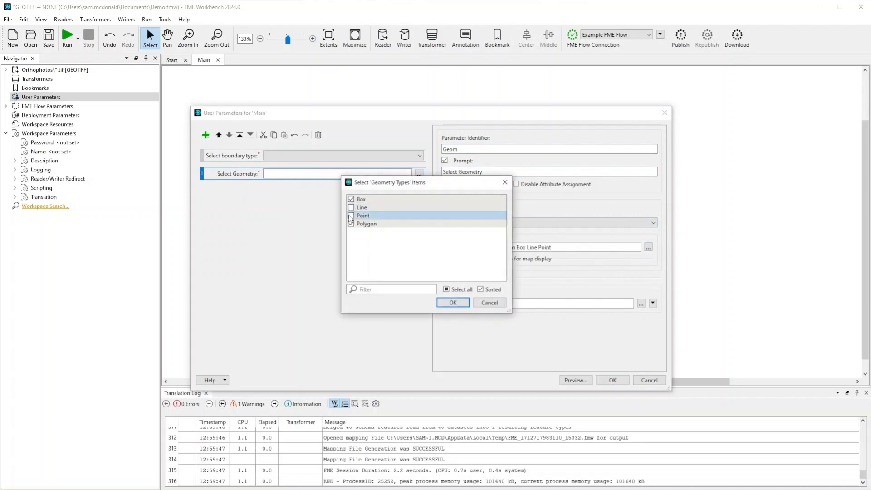
{"action": "left_click", "coordinate": [452, 304]}
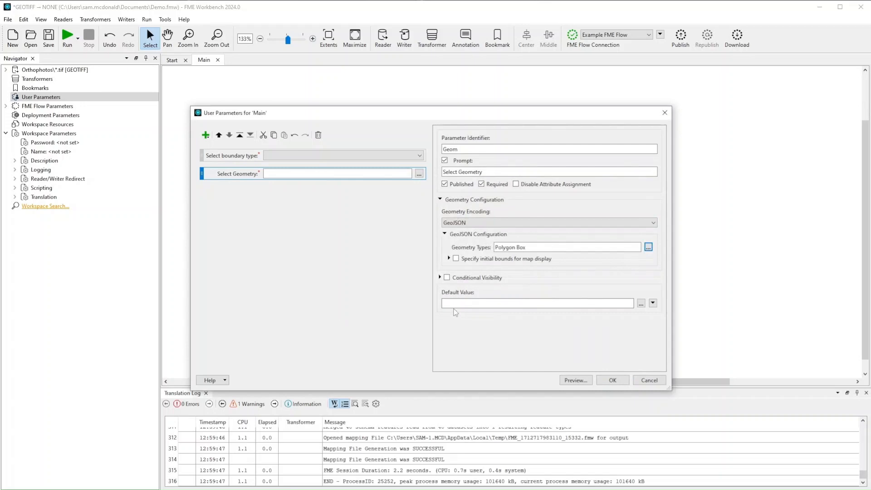
Specify the Geom parameter's initial map bounds as top 49.2548, left -123.244, bottom 49.3034 and right -123.071.
{"action": "left_click", "coordinate": [456, 258]}
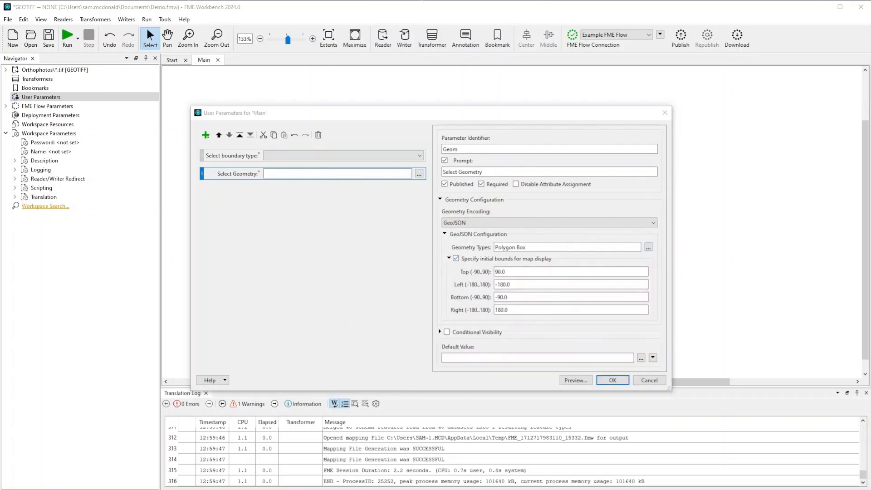
{"action": "double_click", "coordinate": [511, 274]}
{"action": "type", "text": "4"}
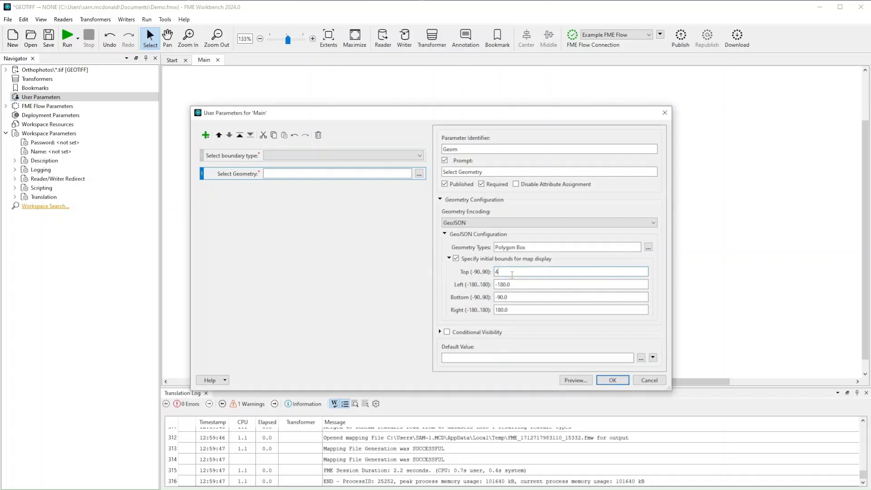
{"action": "type", "text": "9.2548"}
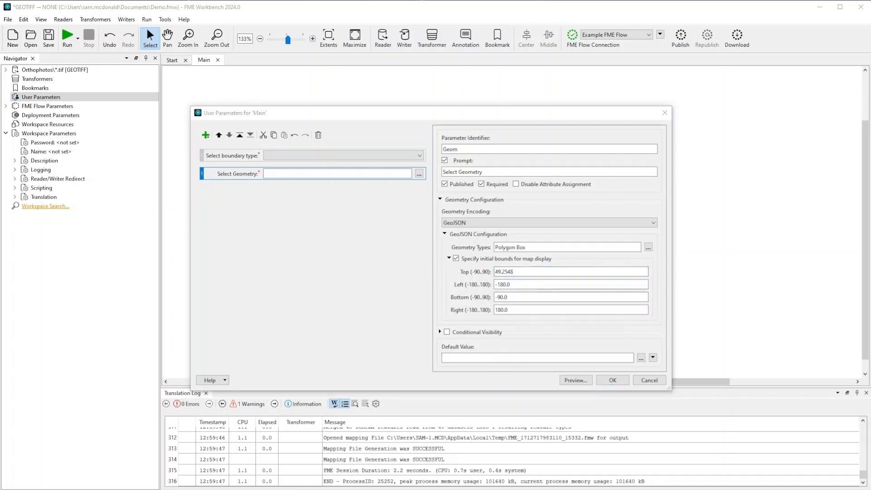
{"action": "double_click", "coordinate": [508, 284]}
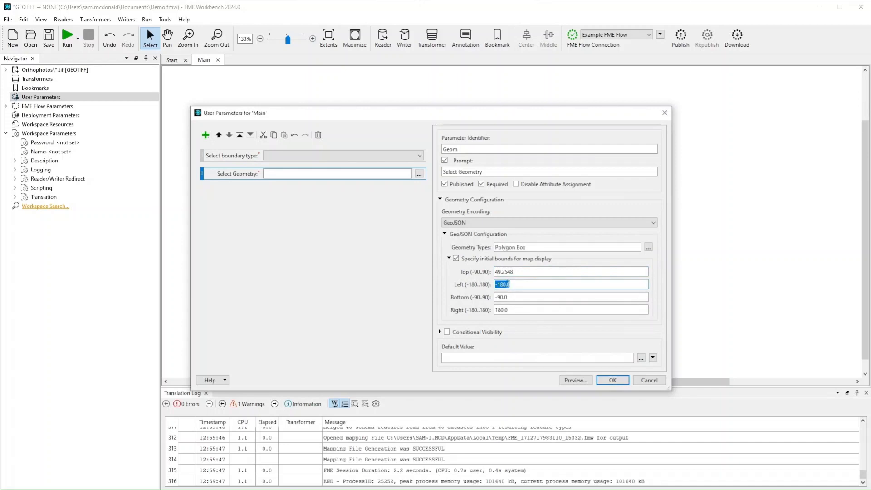
{"action": "type", "text": "-123.244"}
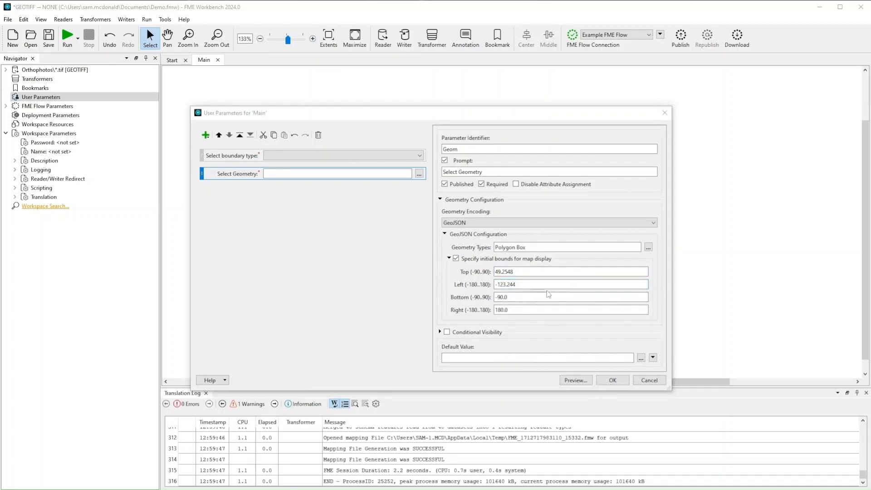
{"action": "triple_click", "coordinate": [530, 297]}
{"action": "type", "text": "49.3034"}
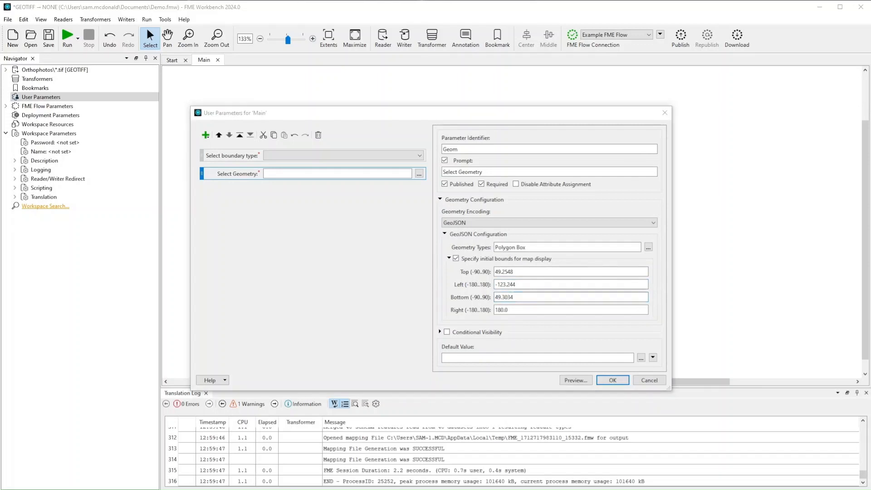
{"action": "triple_click", "coordinate": [517, 309]}
{"action": "type", "text": "-123.071"}
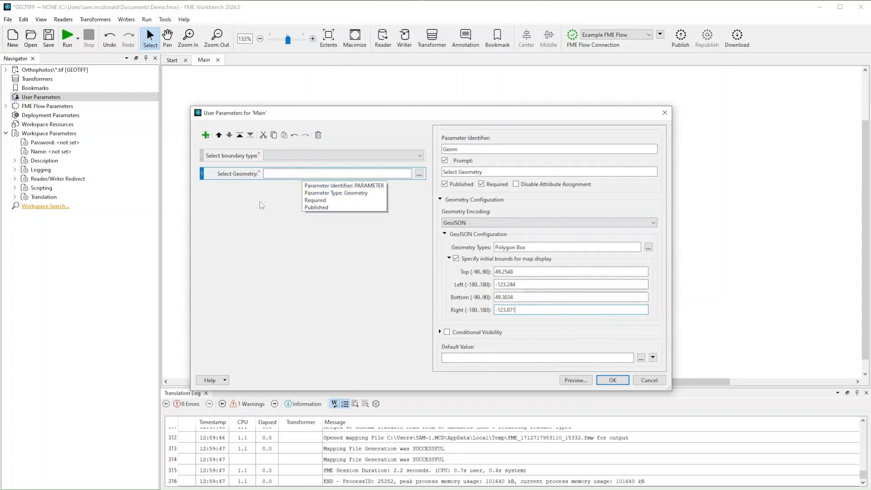
Add a File/Folder/URL user parameter with the identifier File and the prompt "Upload boundary file".
{"action": "left_click", "coordinate": [206, 135]}
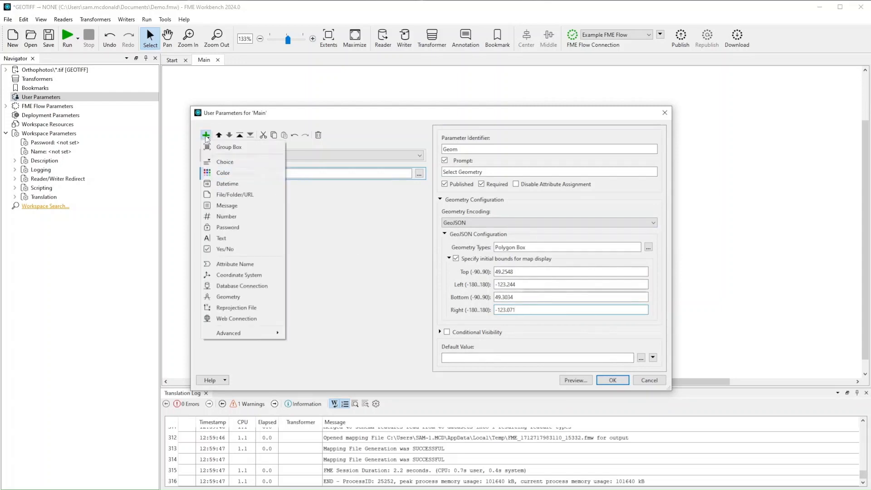
{"action": "left_click", "coordinate": [235, 196]}
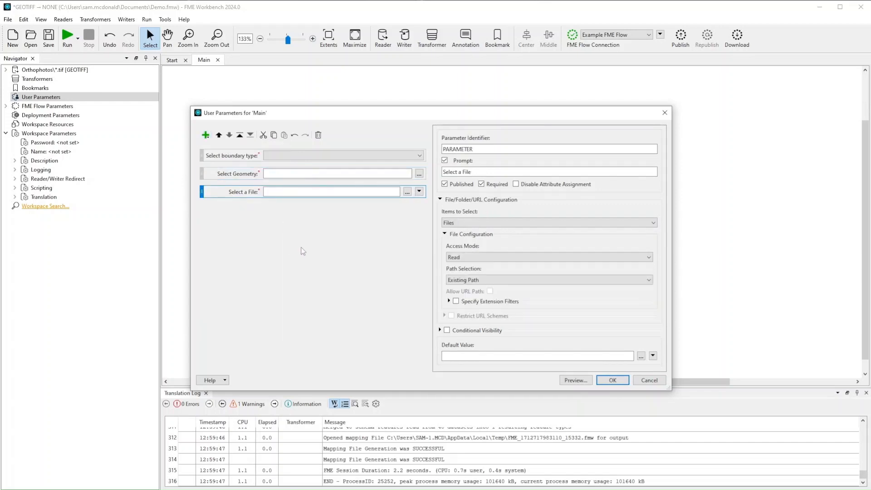
{"action": "double_click", "coordinate": [486, 151]}
{"action": "type", "text": "File"}
{"action": "triple_click", "coordinate": [475, 169]}
{"action": "type", "text": "Selec"}
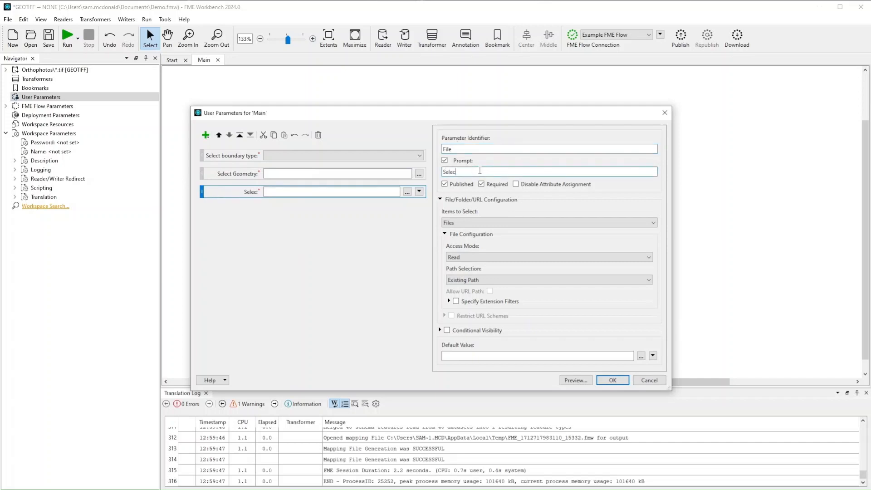
{"action": "key", "text": "BackSpace"}
{"action": "key", "text": "BackSpace"}
{"action": "key", "text": "BackSpace"}
{"action": "type", "text": "Upload boundary file"}
Keep the File parameter's items to select as Files and its access mode as Read.
{"action": "left_click", "coordinate": [452, 223]}
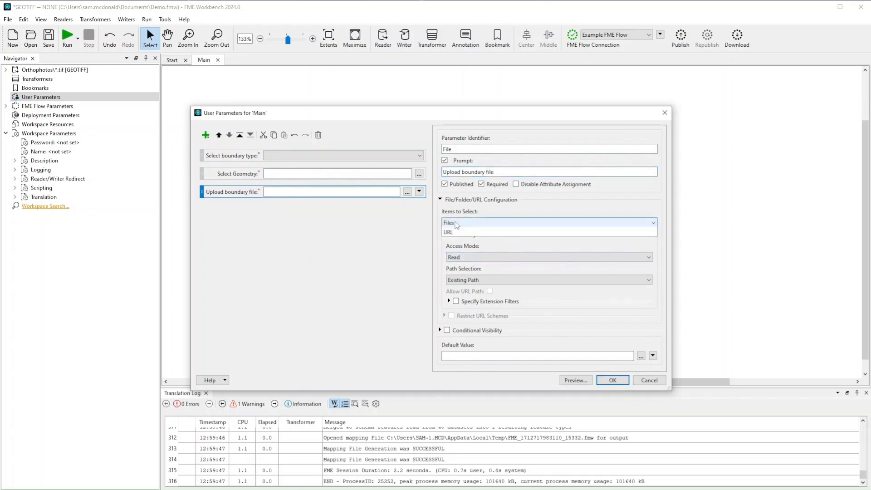
{"action": "left_click", "coordinate": [454, 230]}
{"action": "left_click", "coordinate": [458, 257]}
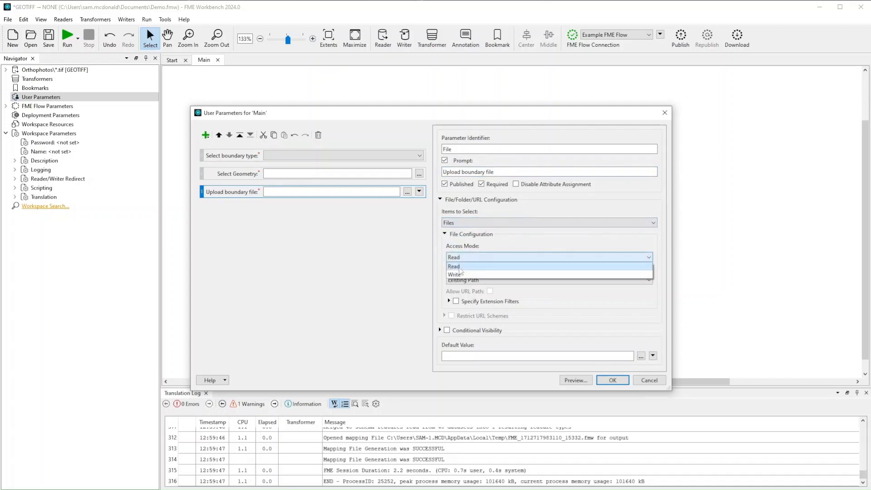
{"action": "left_click", "coordinate": [499, 255]}
Specify an extension filter for the File parameter with the description Shapefile and the filter *.shp.
{"action": "left_click", "coordinate": [456, 301]}
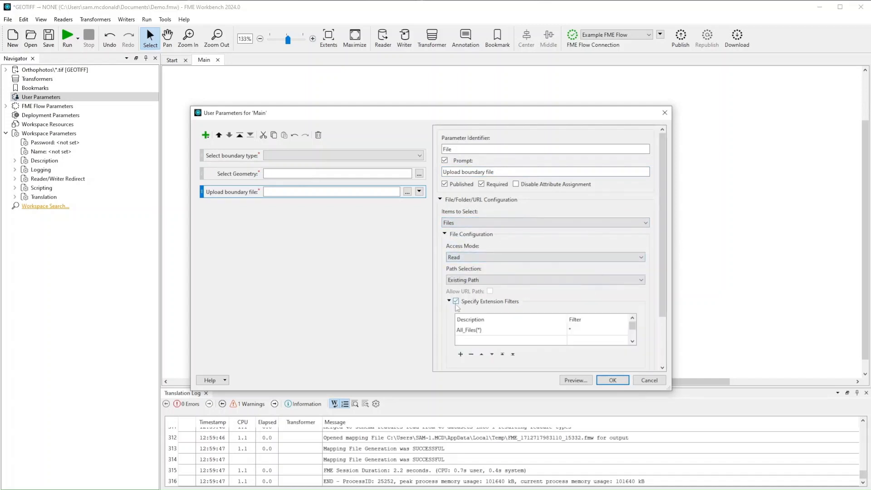
{"action": "double_click", "coordinate": [513, 329]}
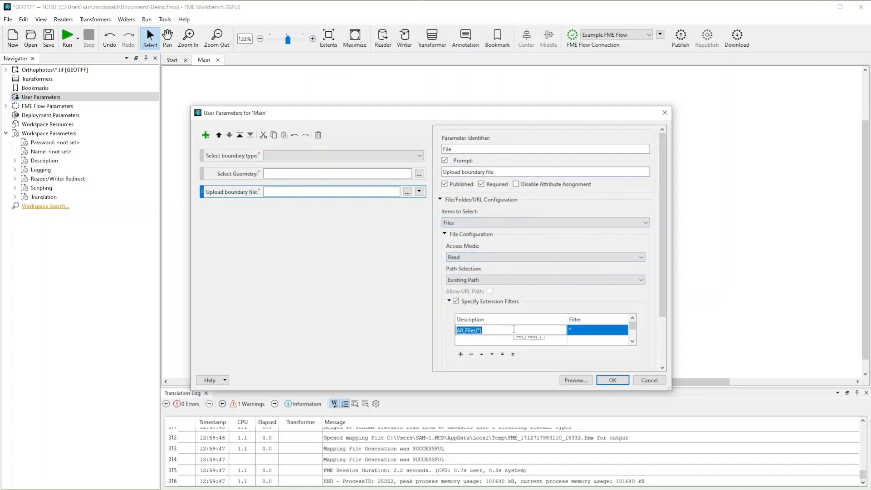
{"action": "type", "text": "Shapefile"}
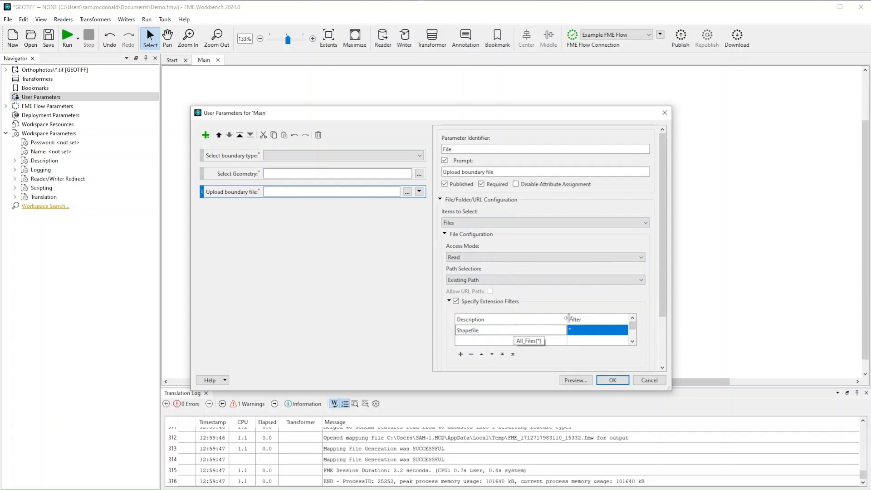
{"action": "double_click", "coordinate": [597, 331]}
{"action": "type", "text": ".shp"}
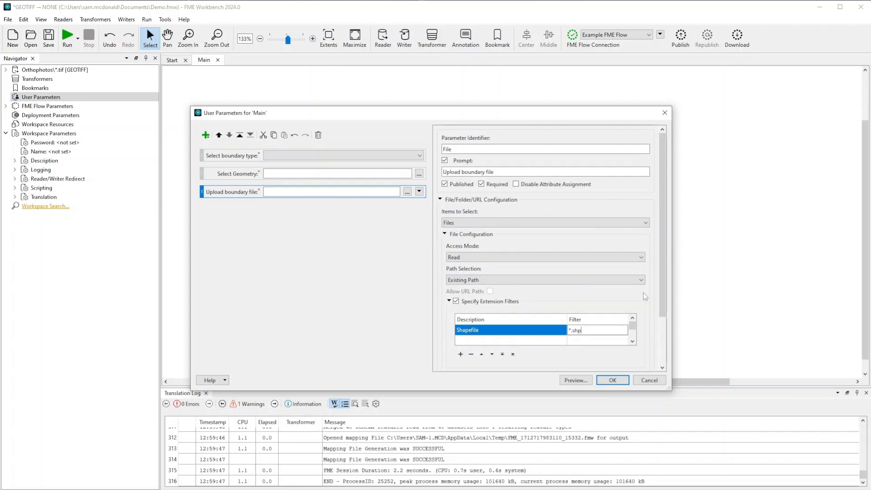
{"action": "key", "text": "Return"}
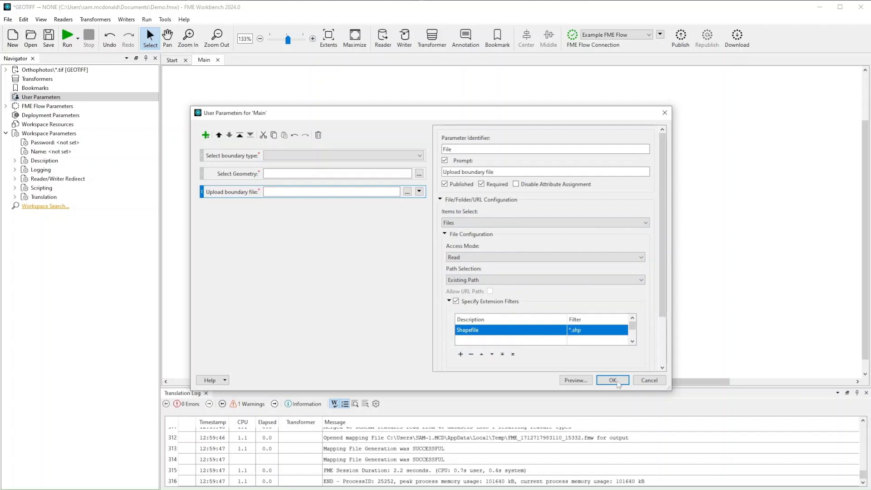
Preview the user parameters, trying both Ad-Hoc Boundary and Uploaded File as the boundary type.
{"action": "left_click", "coordinate": [575, 381]}
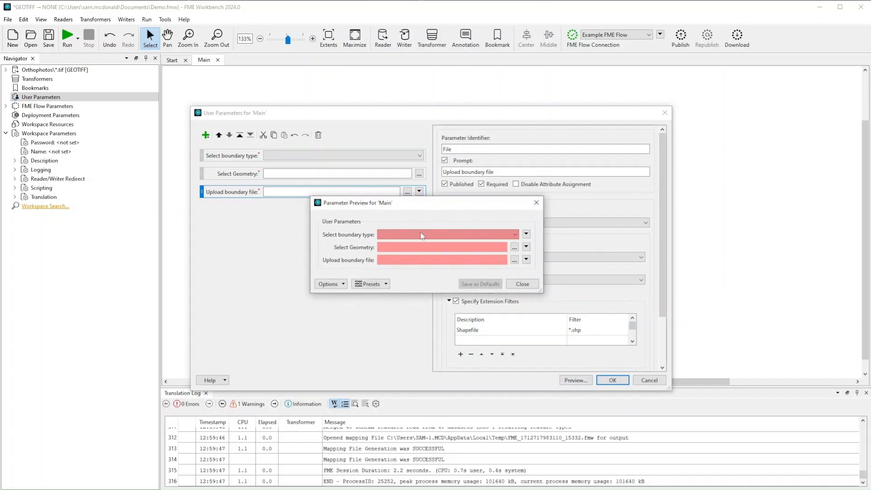
{"action": "left_click", "coordinate": [408, 234]}
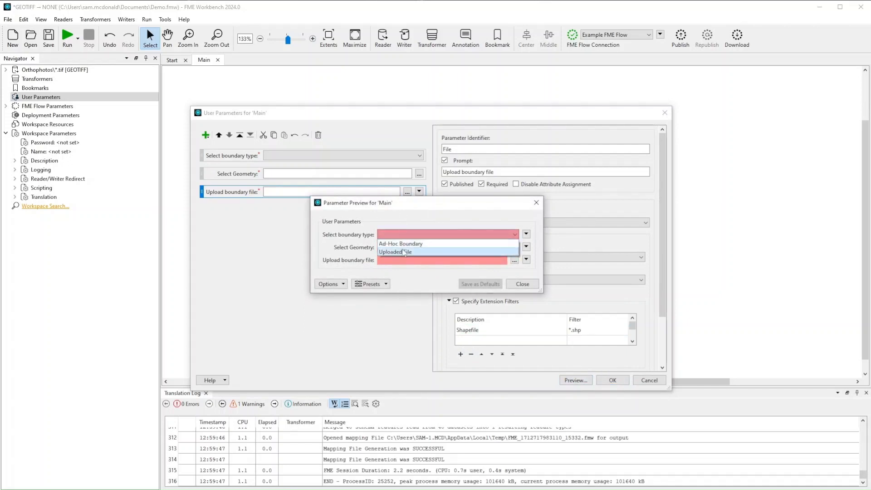
{"action": "left_click", "coordinate": [403, 252]}
{"action": "left_click", "coordinate": [406, 247]}
{"action": "left_click", "coordinate": [405, 245]}
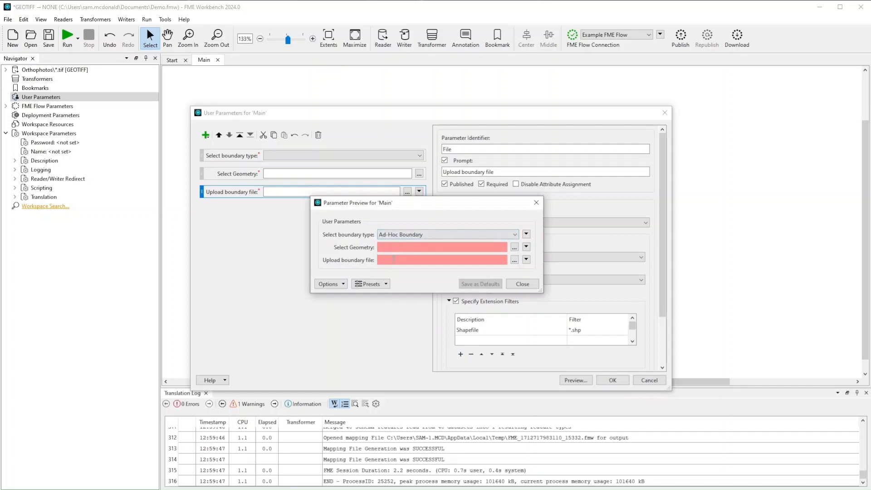
{"action": "left_click", "coordinate": [401, 235]}
{"action": "left_click", "coordinate": [404, 250]}
{"action": "left_click", "coordinate": [522, 283]}
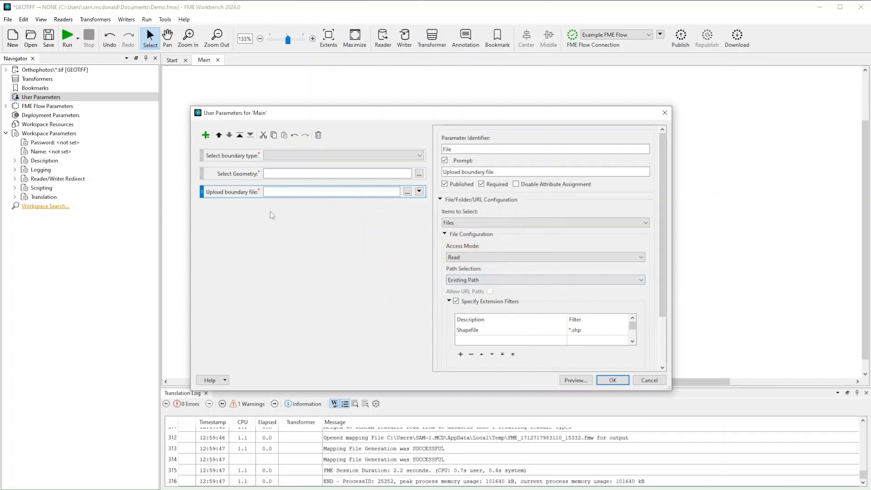
Set conditional visibility on the Select Geometry parameter so it is enabled if Choice is Ad-Hoc Boundary and disabled otherwise.
{"action": "left_click", "coordinate": [236, 155]}
{"action": "left_click_drag", "start_coordinate": [222, 156], "coordinate": [255, 175]}
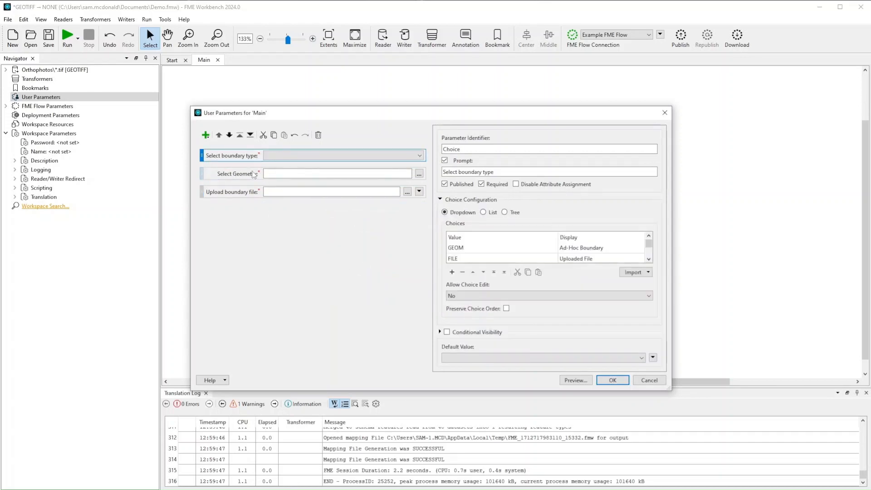
{"action": "left_click", "coordinate": [254, 174]}
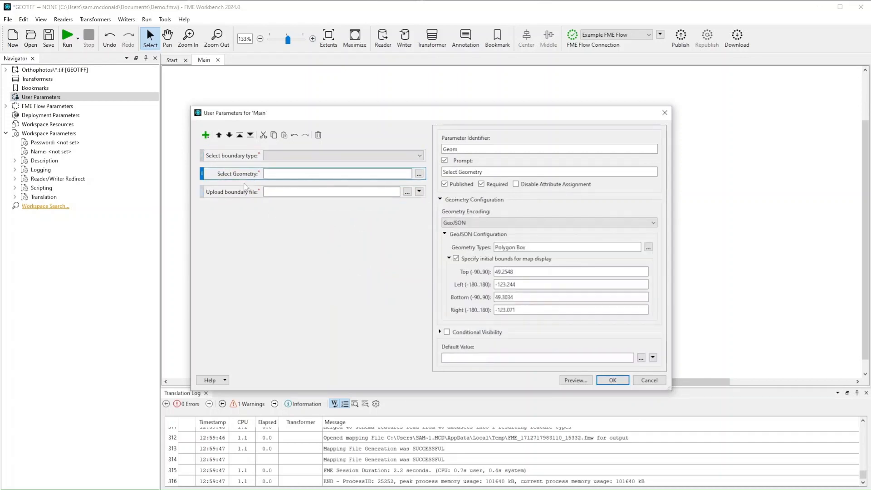
{"action": "left_click", "coordinate": [480, 332]}
{"action": "left_click", "coordinate": [489, 301]}
{"action": "left_click", "coordinate": [495, 313]}
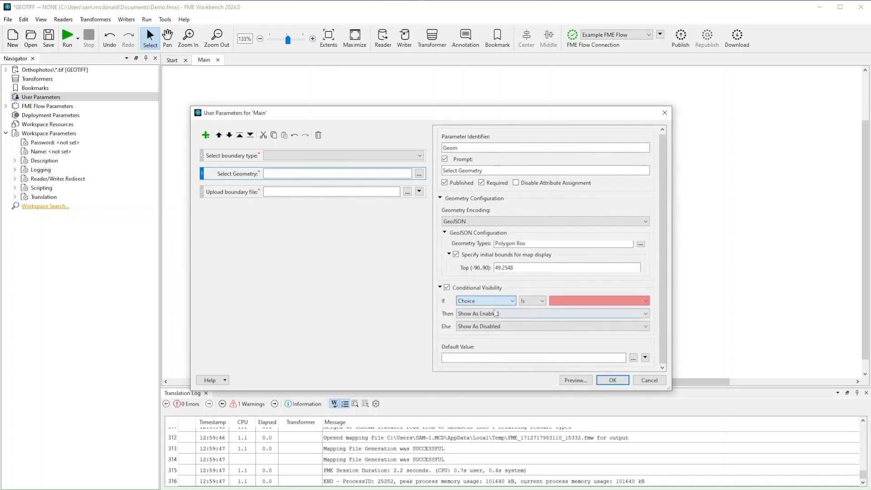
{"action": "left_click", "coordinate": [583, 301]}
{"action": "left_click", "coordinate": [578, 310]}
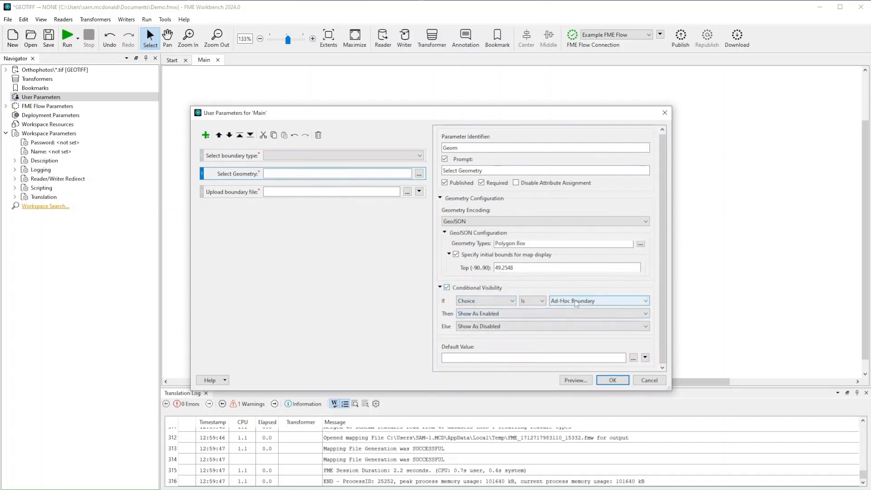
Set conditional visibility on the Upload boundary file parameter so it is enabled if Choice is Uploaded File and disabled otherwise.
{"action": "left_click_drag", "start_coordinate": [229, 195], "coordinate": [209, 202]}
{"action": "scroll", "coordinate": [460, 336], "scroll_direction": "down", "scroll_amount": 3}
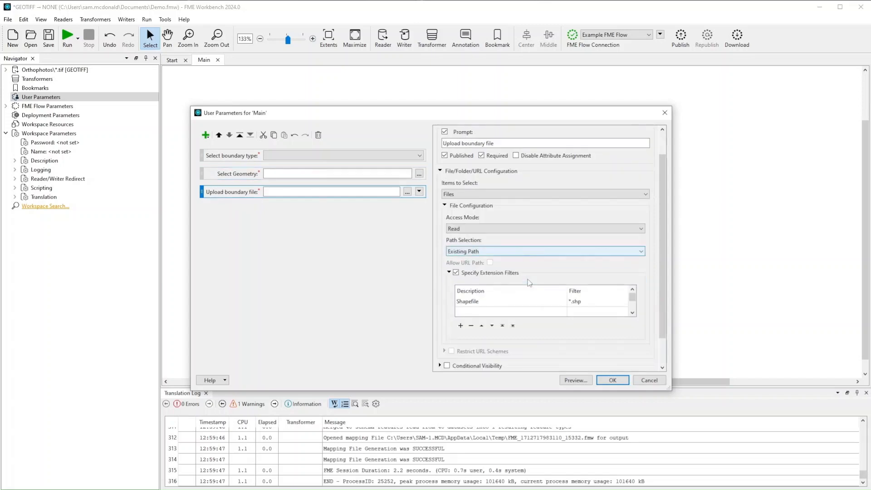
{"action": "left_click", "coordinate": [447, 332]}
{"action": "scroll", "coordinate": [468, 327], "scroll_direction": "down", "scroll_amount": 2}
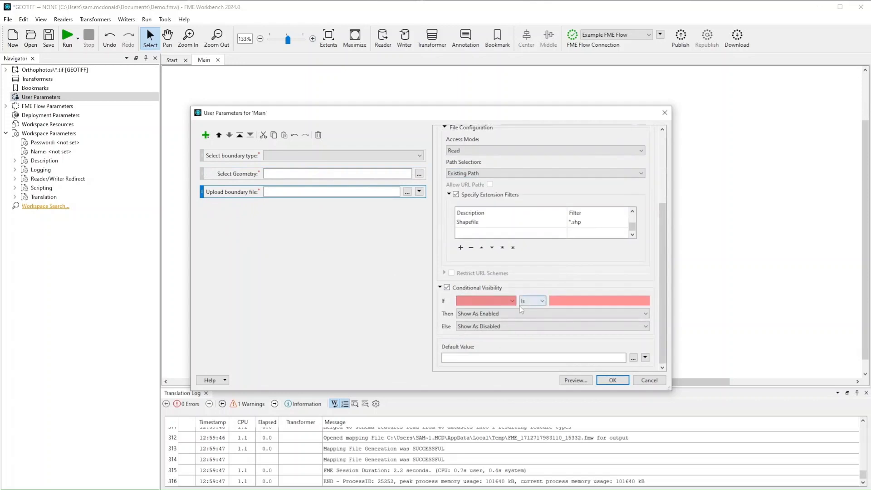
{"action": "left_click", "coordinate": [485, 300]}
{"action": "left_click", "coordinate": [490, 310]}
{"action": "left_click", "coordinate": [599, 301]}
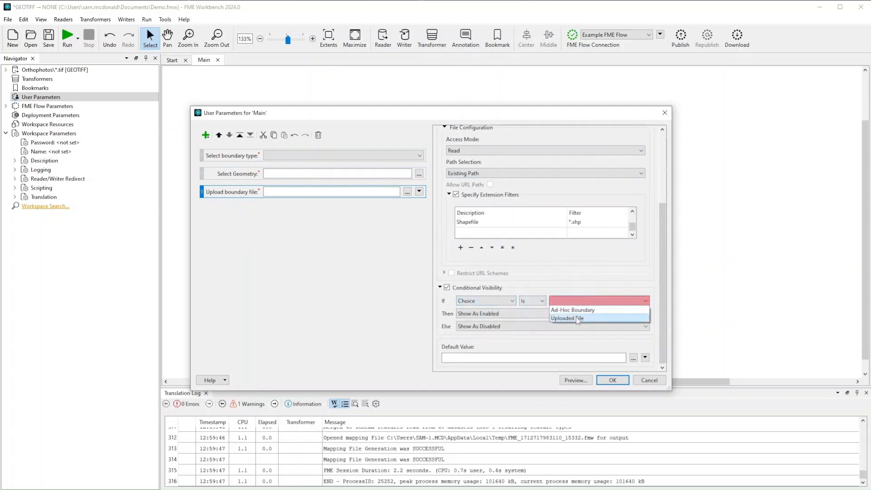
{"action": "left_click", "coordinate": [576, 317]}
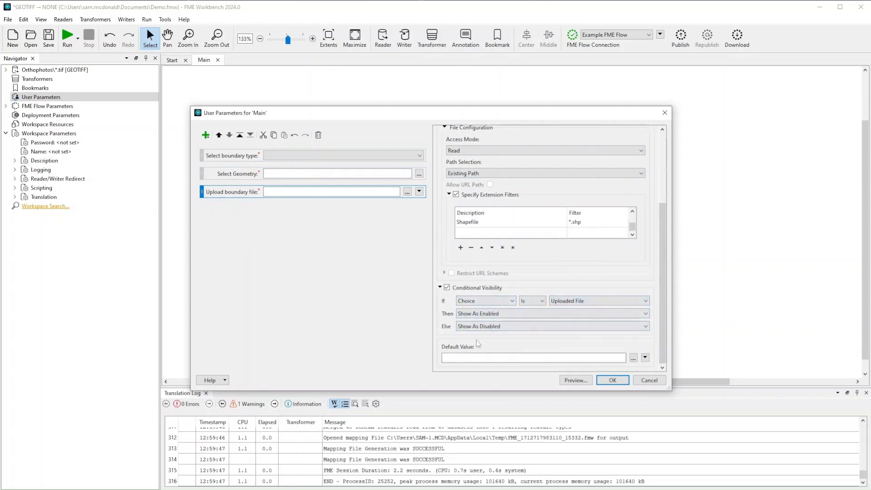
Preview the conditional parameters with Ad-Hoc Boundary and Uploaded File, and accept the user parameter definitions.
{"action": "left_click", "coordinate": [589, 380]}
{"action": "left_click", "coordinate": [473, 234]}
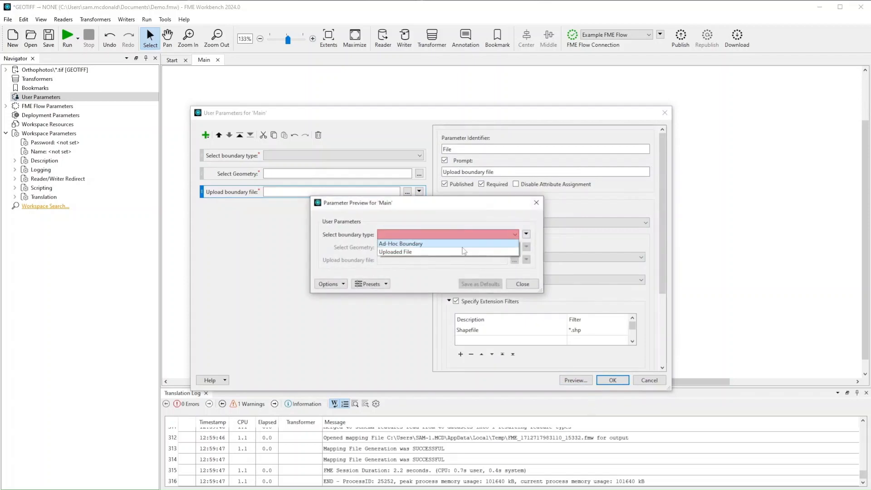
{"action": "left_click", "coordinate": [435, 241]}
{"action": "left_click", "coordinate": [434, 235]}
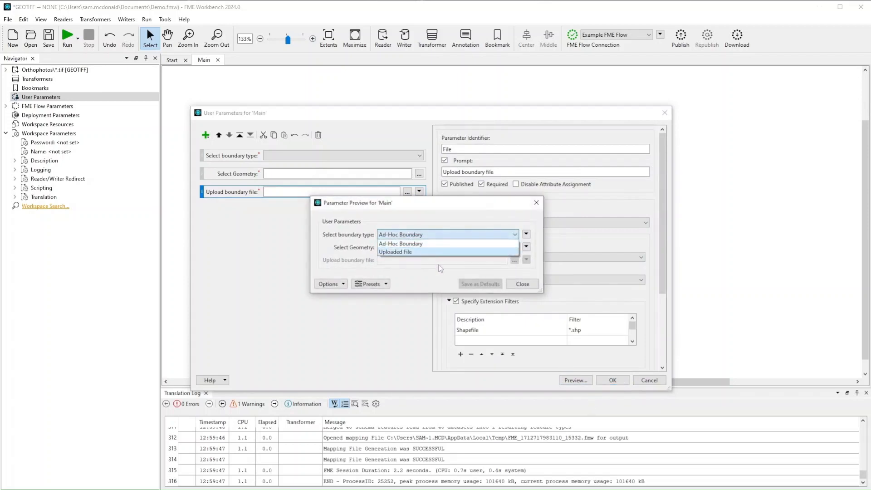
{"action": "left_click", "coordinate": [430, 257]}
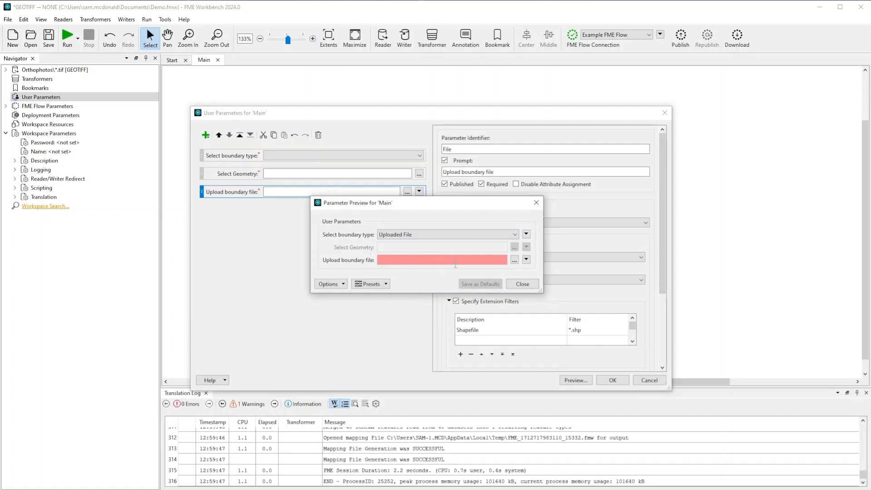
{"action": "mouse_move", "coordinate": [455, 264]}
{"action": "key", "text": "Escape"}
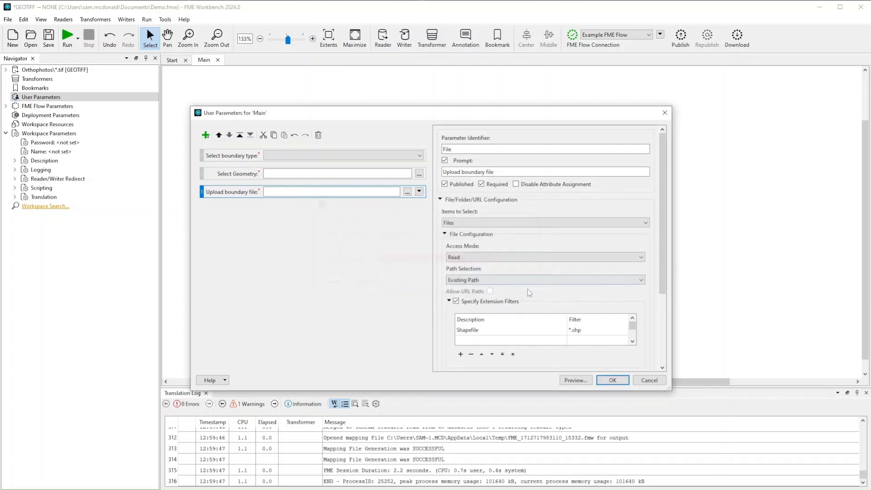
{"action": "left_click", "coordinate": [610, 381]}
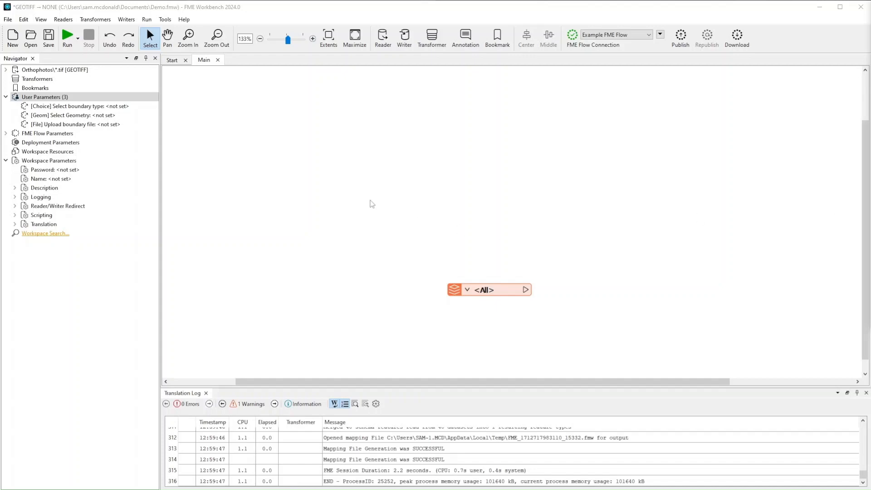
Add a Creator transformer and place it in the empty canvas area above and left of the <All> feature type.
{"action": "type", "text": "creator"}
{"action": "key", "text": "Return"}
{"action": "left_click_drag", "start_coordinate": [415, 169], "coordinate": [334, 188]}
Add a Tester transformer beside the Creator and connect the Creator's Created port to the Tester's Input.
{"action": "left_click", "coordinate": [386, 244]}
{"action": "type", "text": "tester"}
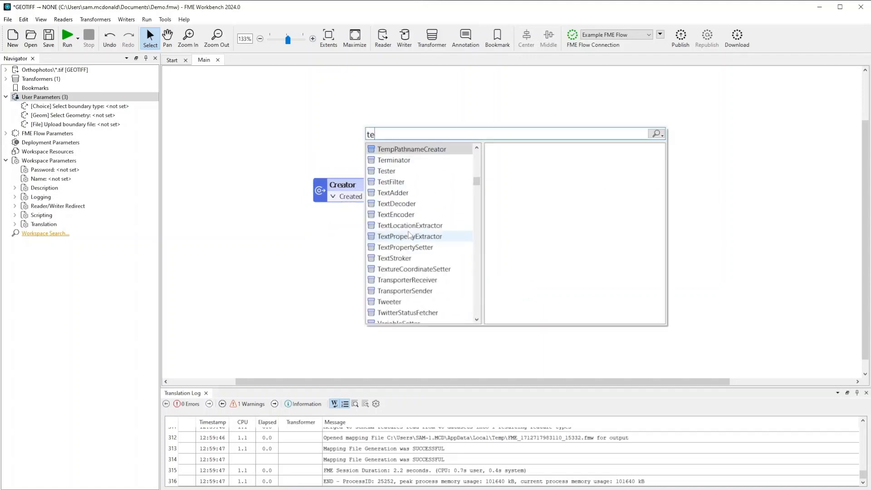
{"action": "key", "text": "Return"}
{"action": "left_click_drag", "start_coordinate": [432, 174], "coordinate": [468, 197]}
{"action": "left_click", "coordinate": [377, 152]}
{"action": "left_click_drag", "start_coordinate": [356, 188], "coordinate": [477, 197]}
Define the Tester's test clause as the user parameter $(Choice) = GEOM.
{"action": "left_click", "coordinate": [393, 140]}
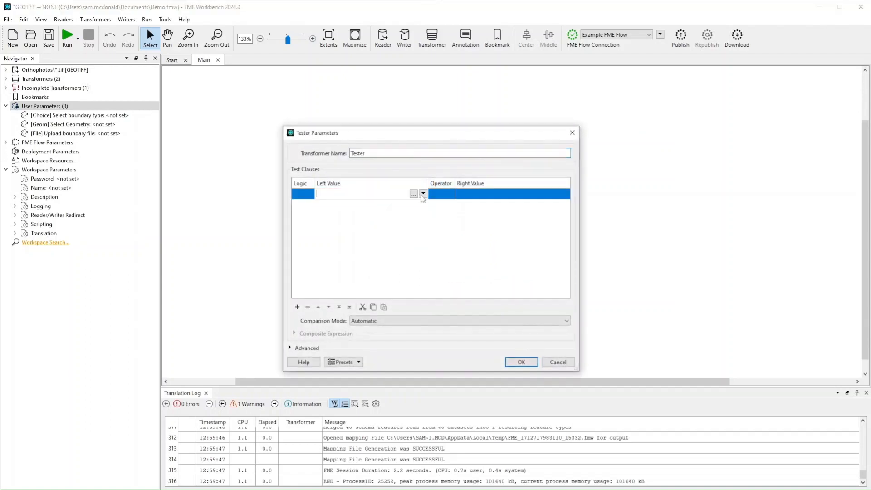
{"action": "left_click", "coordinate": [423, 194]}
{"action": "mouse_move", "coordinate": [472, 246]}
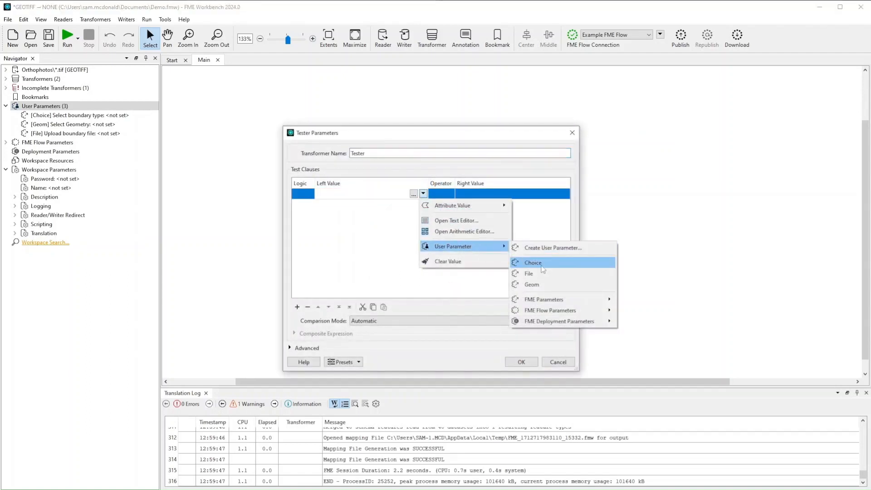
{"action": "left_click", "coordinate": [533, 263]}
{"action": "left_click", "coordinate": [480, 196]}
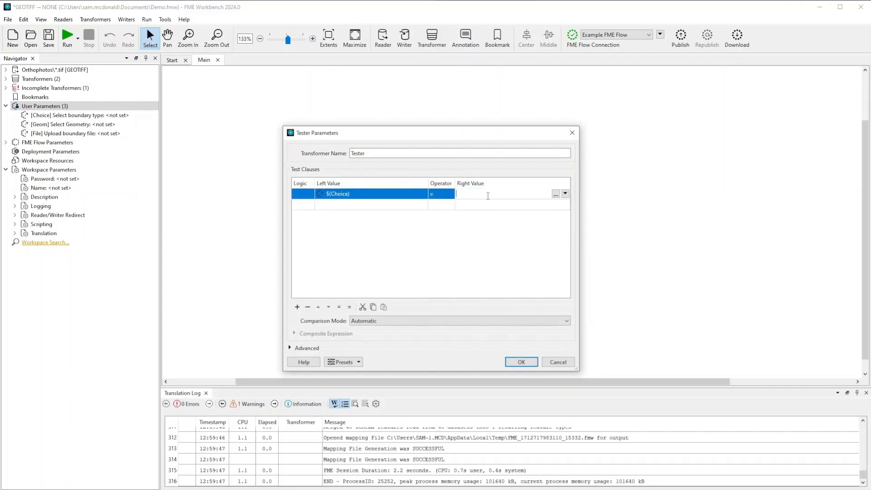
{"action": "type", "text": "GEOM"}
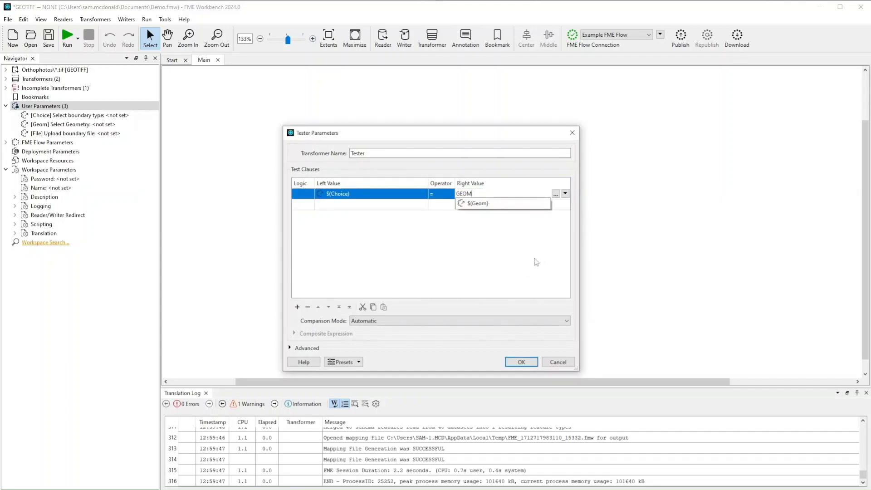
{"action": "left_click", "coordinate": [527, 263]}
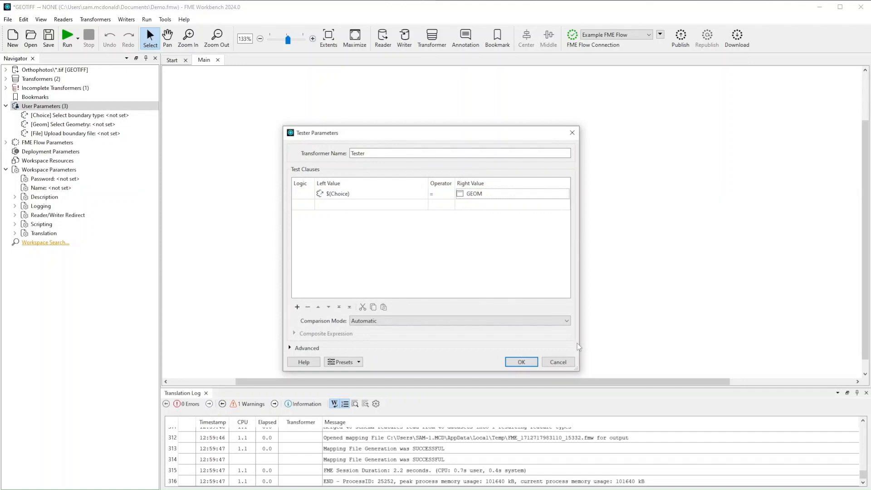
{"action": "left_click", "coordinate": [521, 361]}
Run the workspace up to the Tester with boundary type Ad-Hoc Boundary and test as the geometry value.
{"action": "left_click", "coordinate": [484, 189]}
{"action": "left_click", "coordinate": [456, 166]}
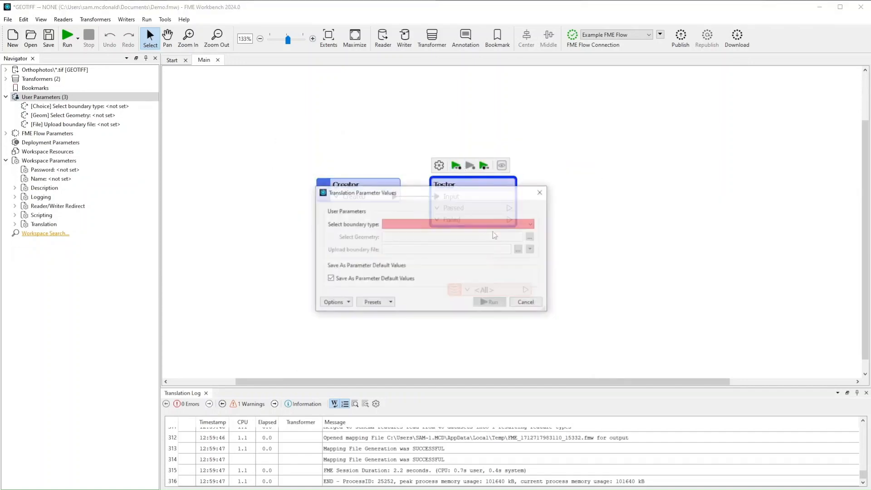
{"action": "left_click", "coordinate": [443, 223]}
{"action": "left_click", "coordinate": [437, 233]}
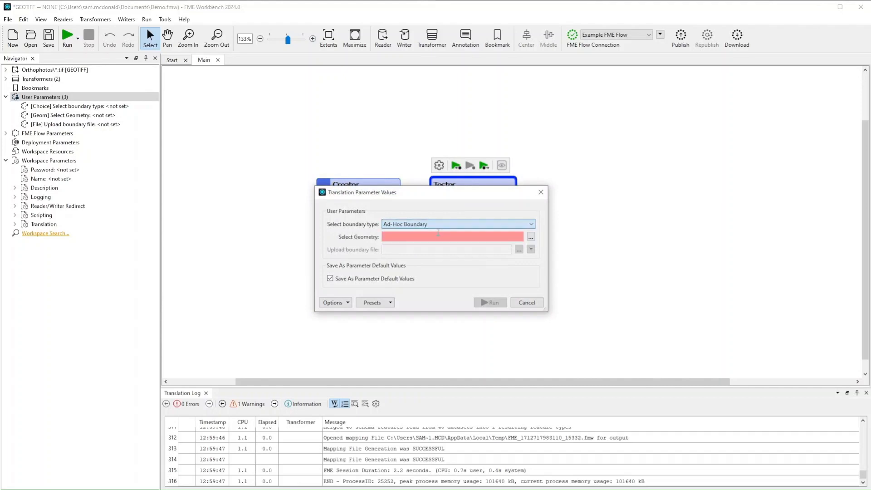
{"action": "type", "text": "test"}
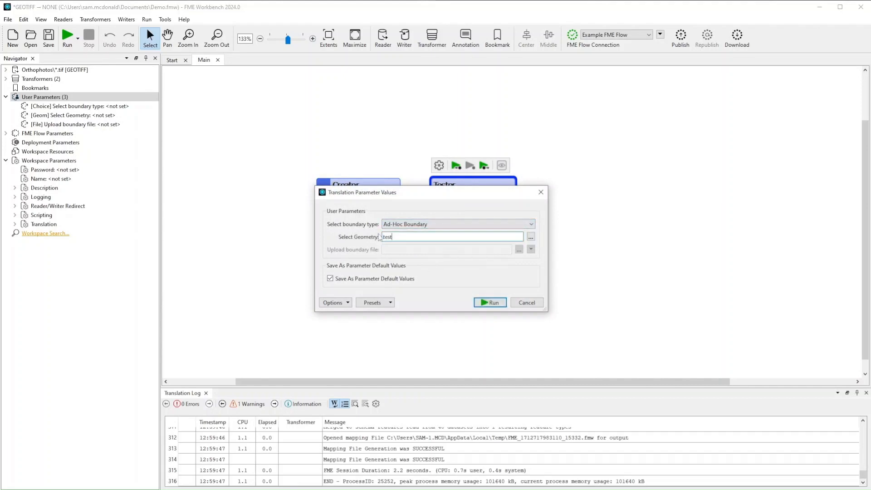
{"action": "left_click", "coordinate": [492, 303]}
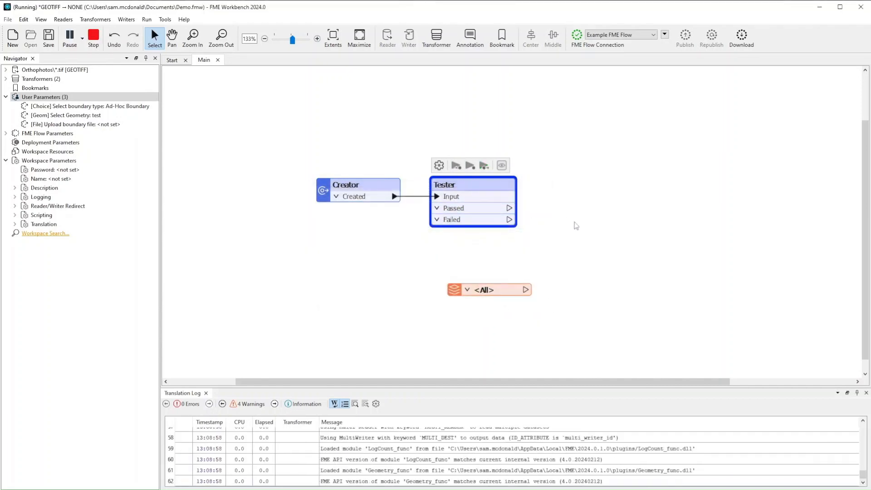
Rerun up to the Tester with Uploaded File and the boundary file BuildingFootprints\update002.shp, and undo the parameter values saved by both runs.
{"action": "left_click", "coordinate": [456, 165]}
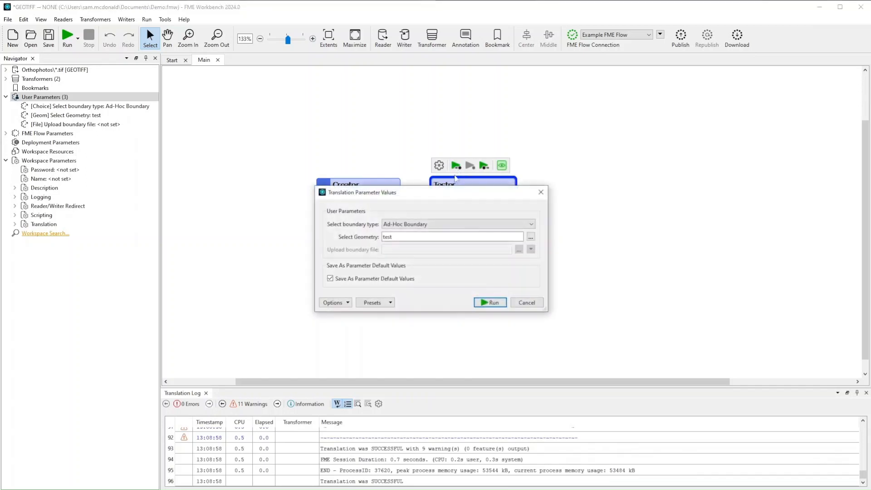
{"action": "left_click", "coordinate": [422, 225]}
{"action": "left_click", "coordinate": [423, 242]}
{"action": "left_click", "coordinate": [425, 250]}
{"action": "type", "text": "test"}
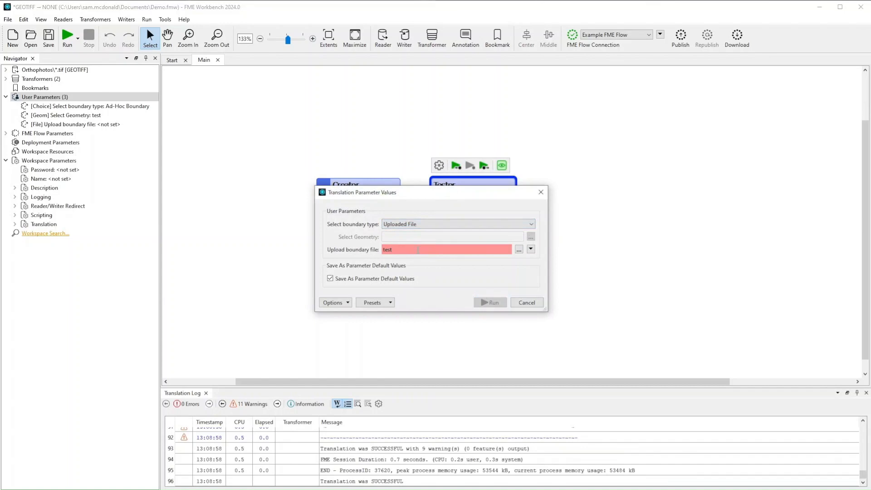
{"action": "left_click", "coordinate": [518, 250]}
{"action": "left_click", "coordinate": [438, 273]}
{"action": "double_click", "coordinate": [426, 282]}
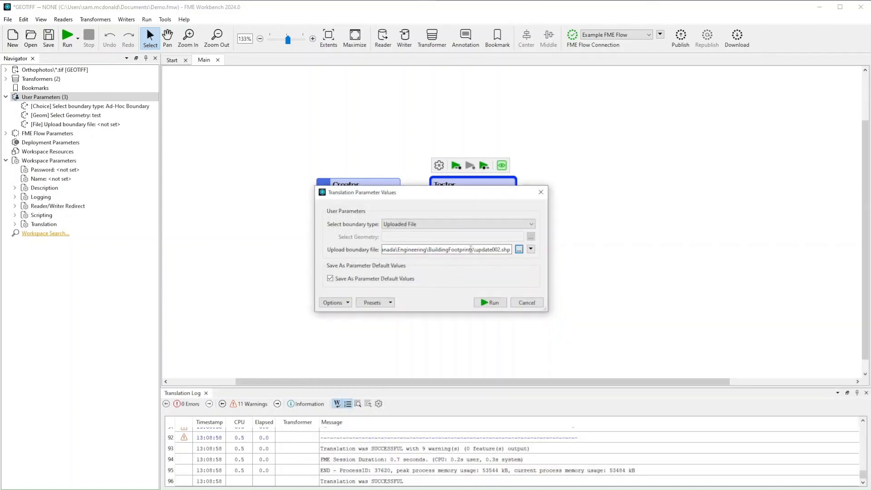
{"action": "left_click", "coordinate": [492, 303]}
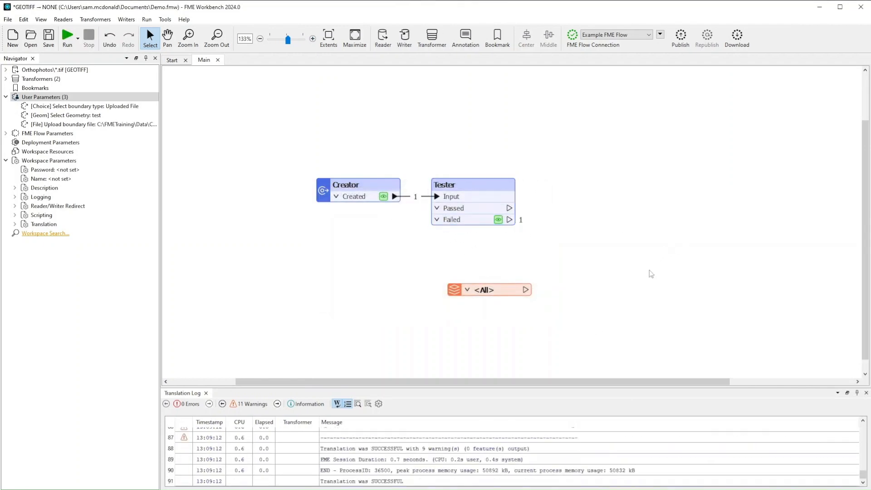
{"action": "key", "text": "ctrl+z"}
{"action": "key", "text": "ctrl+z"}
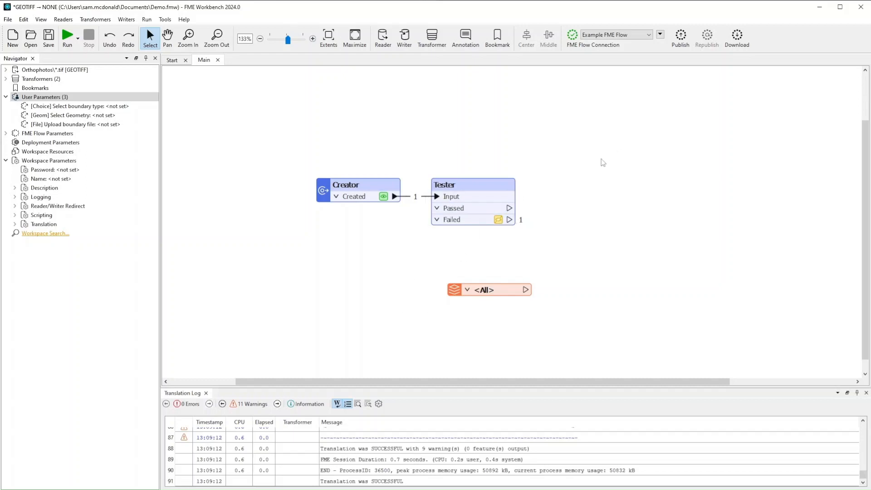
Add a GeometryReplacer transformer beside the Tester and connect the Tester's Passed port to its Input.
{"action": "type", "text": "geome"}
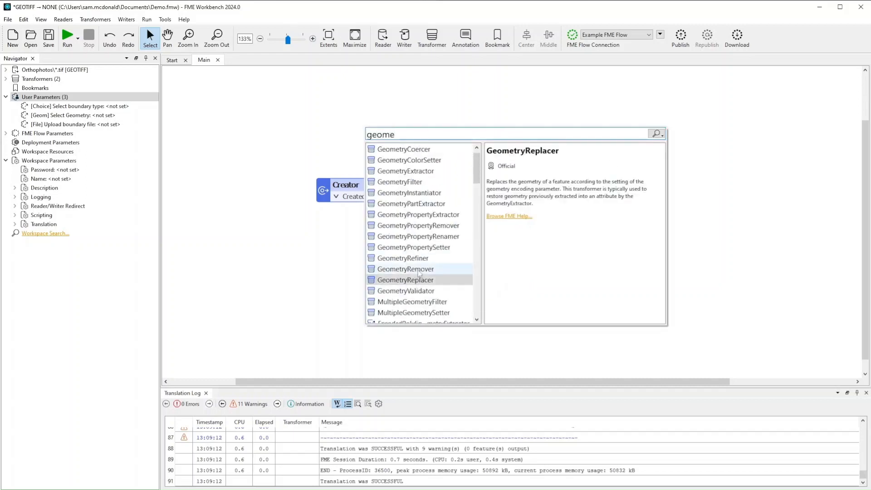
{"action": "key", "text": "Return"}
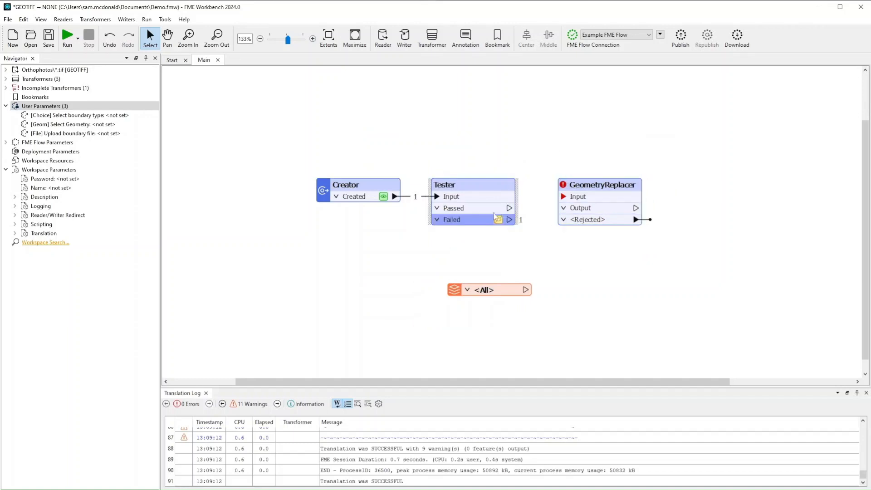
{"action": "left_click_drag", "start_coordinate": [509, 208], "coordinate": [563, 196]}
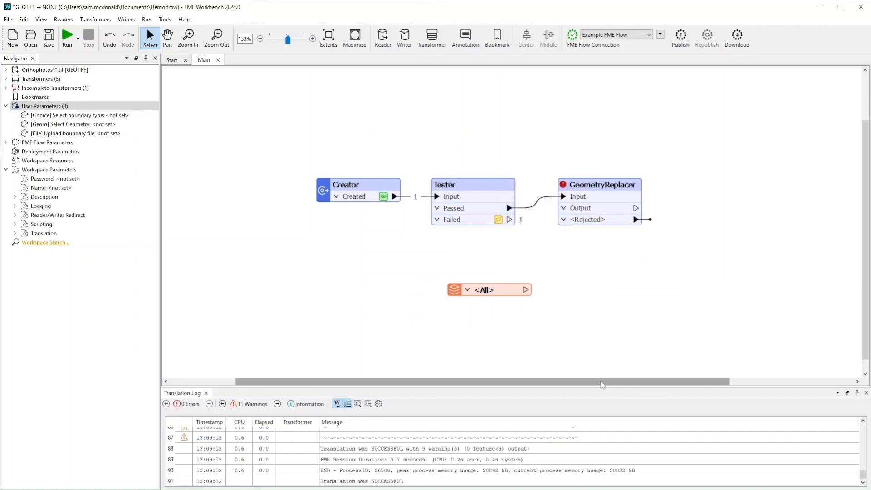
Configure the GeometryReplacer with GeoJSON geometry encoding and the user parameter $(Geom) as its geometry source.
{"action": "left_click_drag", "start_coordinate": [601, 383], "coordinate": [643, 382]}
{"action": "double_click", "coordinate": [548, 191]}
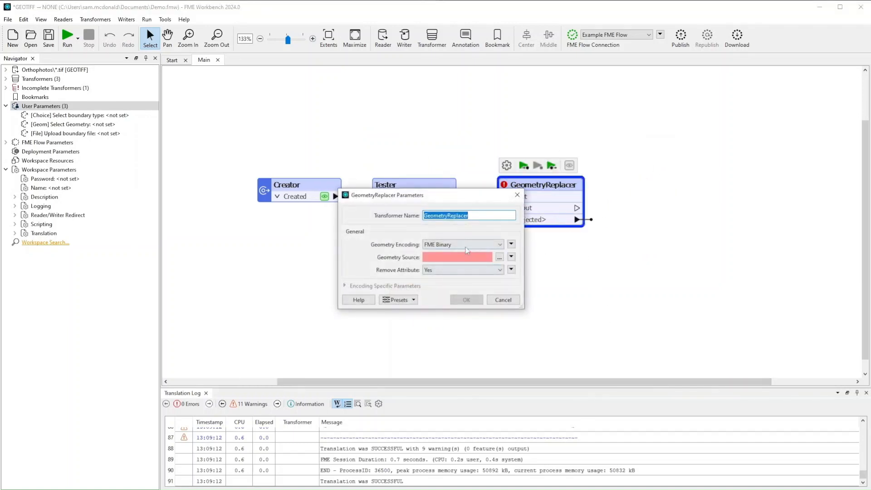
{"action": "left_click", "coordinate": [466, 249]}
{"action": "left_click", "coordinate": [472, 302]}
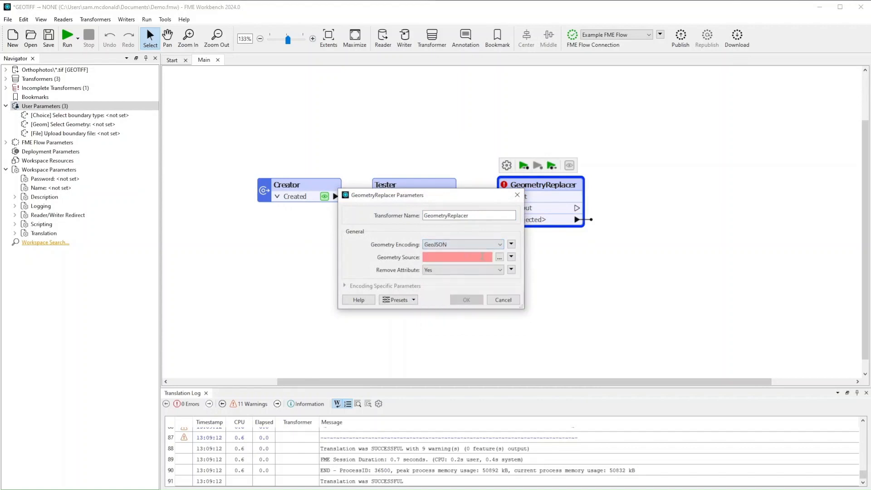
{"action": "left_click", "coordinate": [511, 257]}
{"action": "mouse_move", "coordinate": [545, 298]}
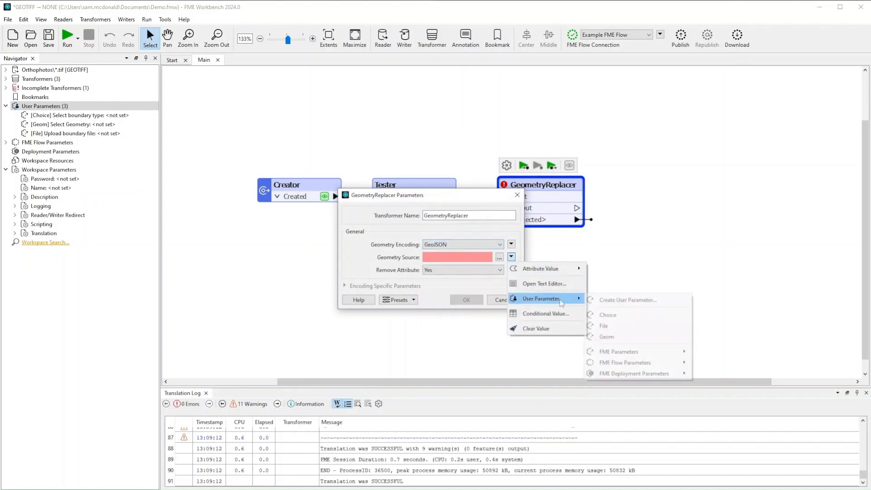
{"action": "left_click", "coordinate": [626, 337]}
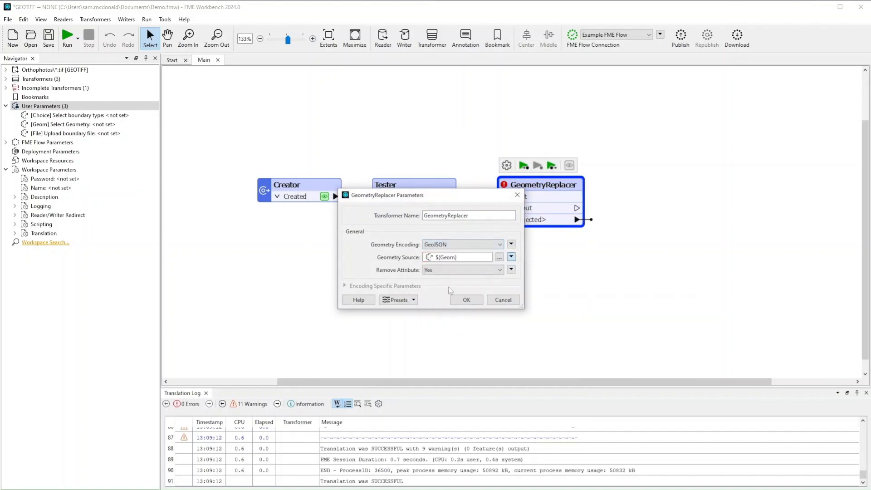
{"action": "left_click", "coordinate": [468, 301]}
Move the <All> feature type lower and add a CoordinateSystemSetter fed by the GeometryReplacer's Output port.
{"action": "left_click_drag", "start_coordinate": [462, 293], "coordinate": [447, 345]}
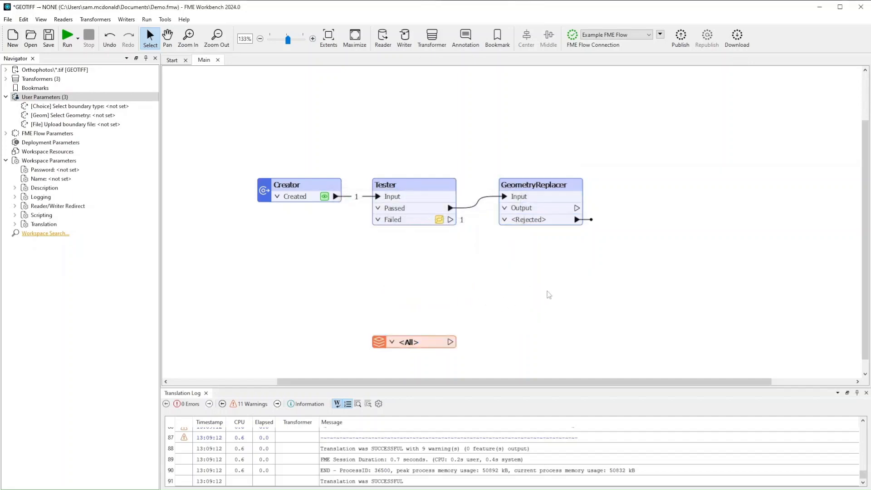
{"action": "type", "text": "cor"}
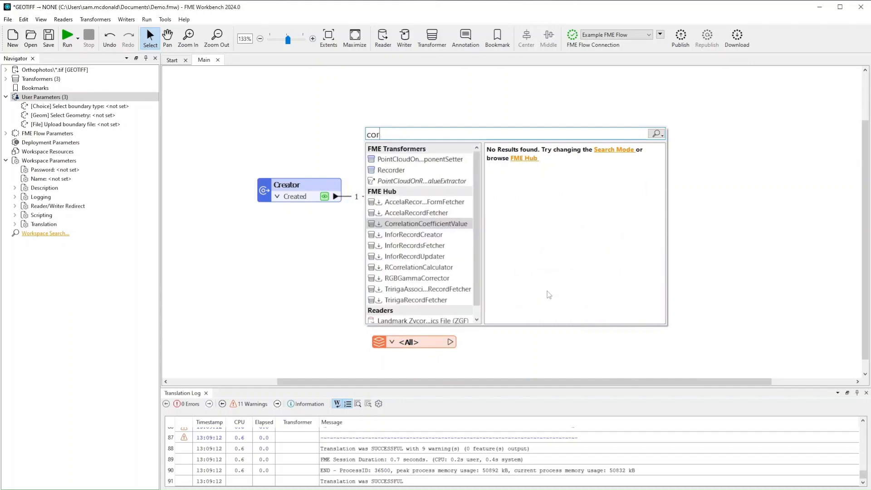
{"action": "key", "text": "BackSpace"}
{"action": "type", "text": "o"}
{"action": "double_click", "coordinate": [406, 236]}
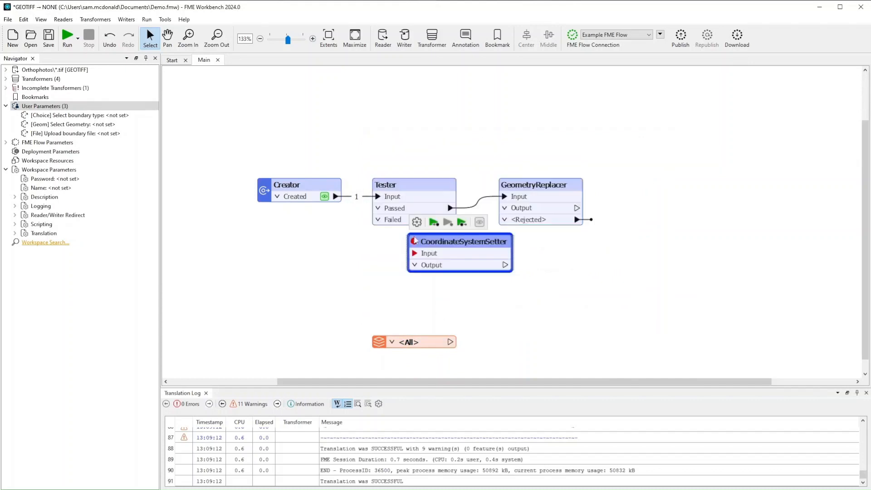
Set the CoordinateSystemSetter's coordinate system to LL84 and accept its parameters.
{"action": "left_click", "coordinate": [653, 196]}
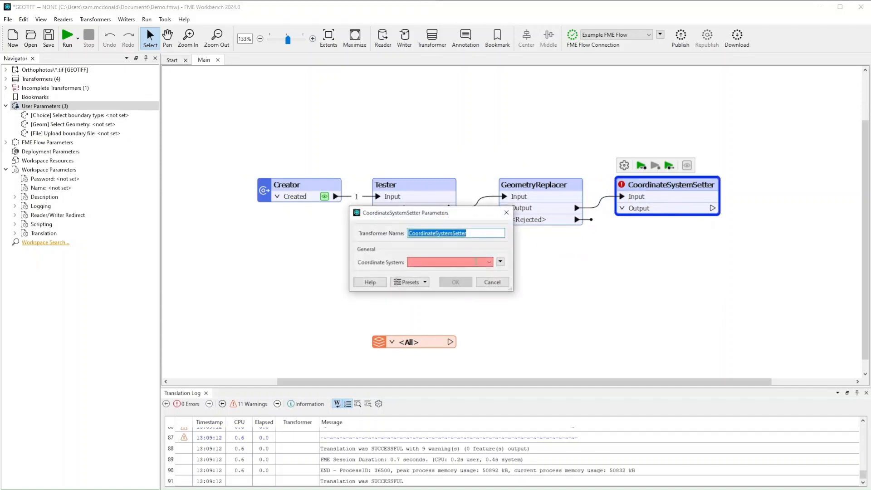
{"action": "left_click", "coordinate": [489, 262]}
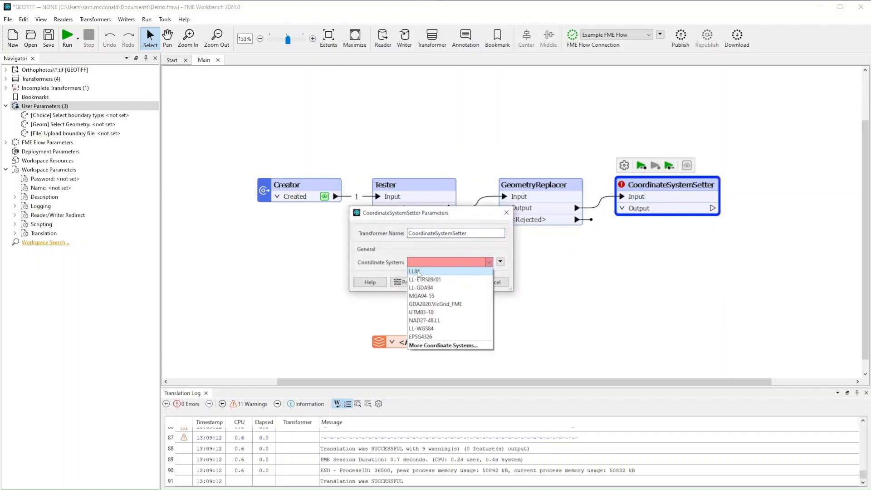
{"action": "left_click", "coordinate": [415, 271]}
{"action": "left_click", "coordinate": [456, 282]}
Add a Reprojector transformer beside the CoordinateSystemSetter and connect the CoordinateSystemSetter's Output port to its Input.
{"action": "left_click_drag", "start_coordinate": [607, 384], "coordinate": [626, 383]}
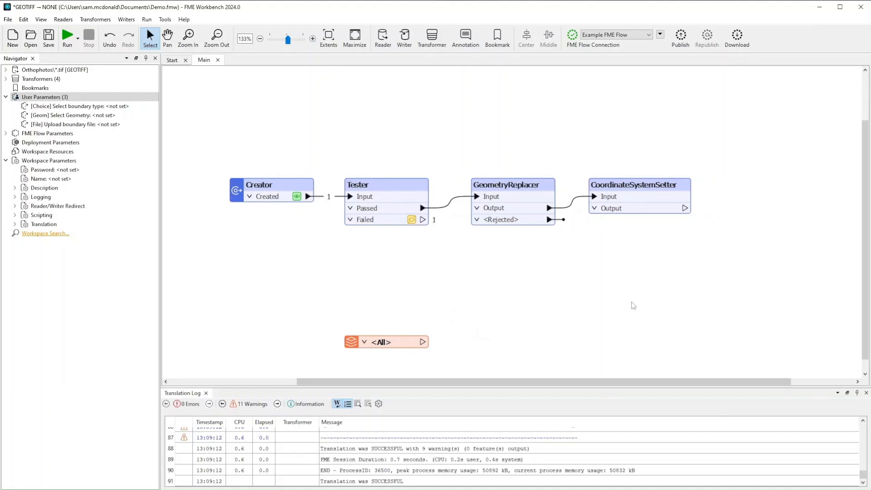
{"action": "type", "text": "repr"}
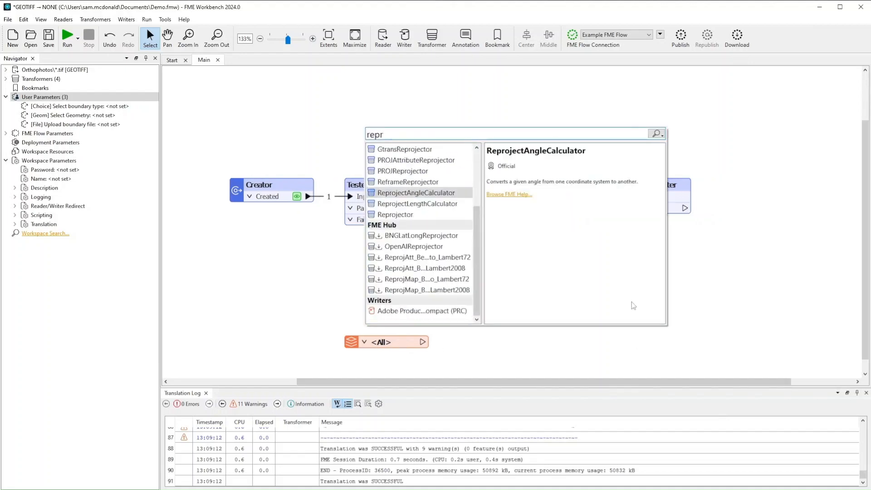
{"action": "key", "text": "Down"}
{"action": "key", "text": "Down"}
{"action": "key", "text": "Return"}
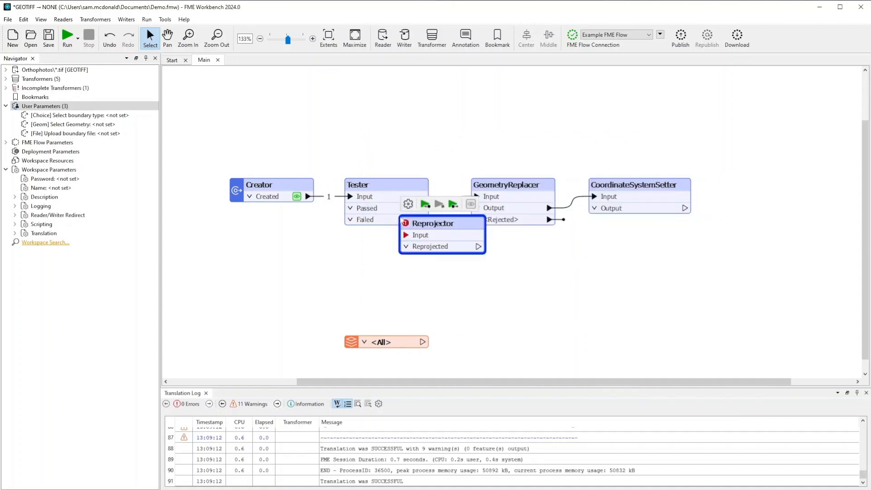
{"action": "left_click_drag", "start_coordinate": [455, 227], "coordinate": [782, 189]}
{"action": "left_click", "coordinate": [693, 229]}
{"action": "left_click_drag", "start_coordinate": [684, 208], "coordinate": [730, 196]}
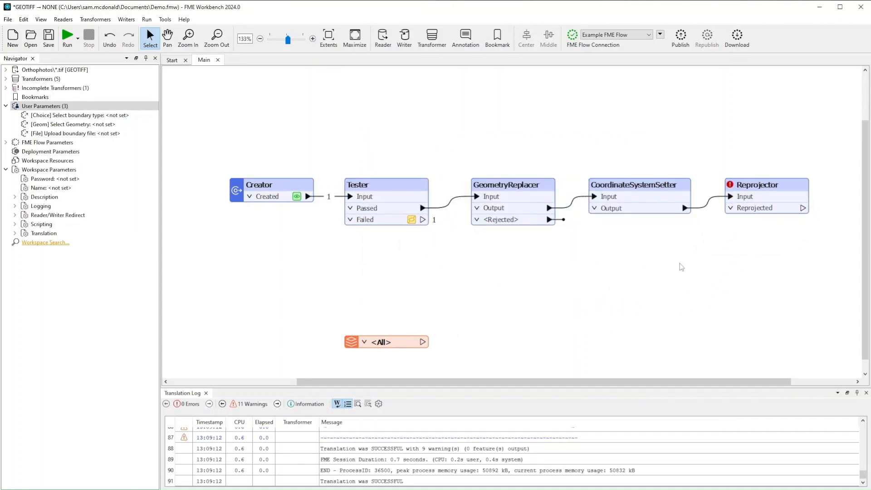
Move the <All> feature type beneath the CoordinateSystemSetter and set the Reprojector's destination coordinate system to UTM83-10.
{"action": "left_click_drag", "start_coordinate": [401, 335], "coordinate": [646, 319]}
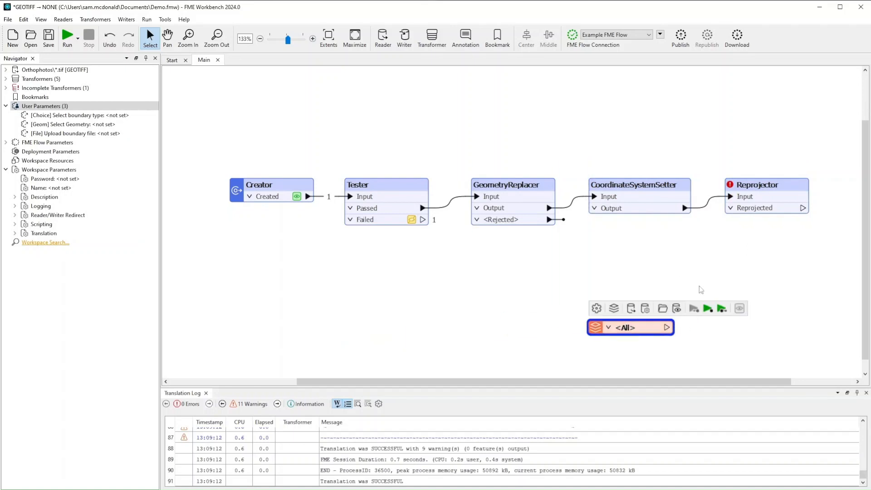
{"action": "left_click_drag", "start_coordinate": [637, 382], "coordinate": [700, 384]}
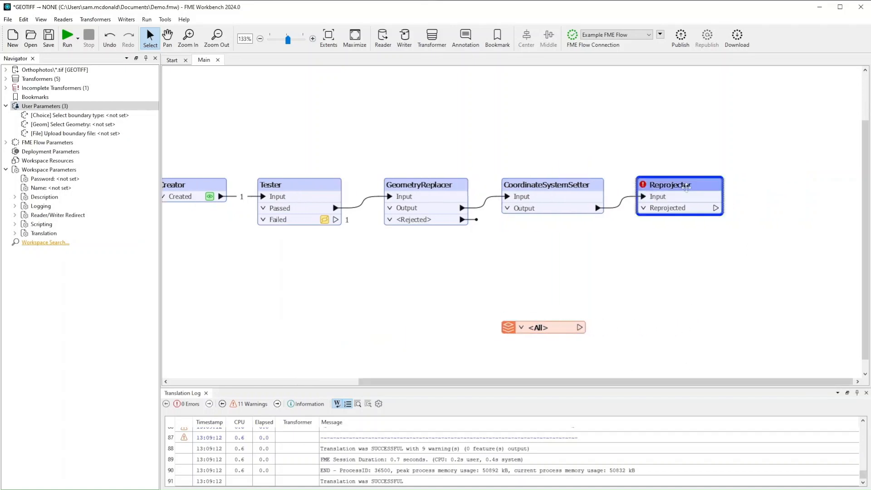
{"action": "double_click", "coordinate": [667, 200]}
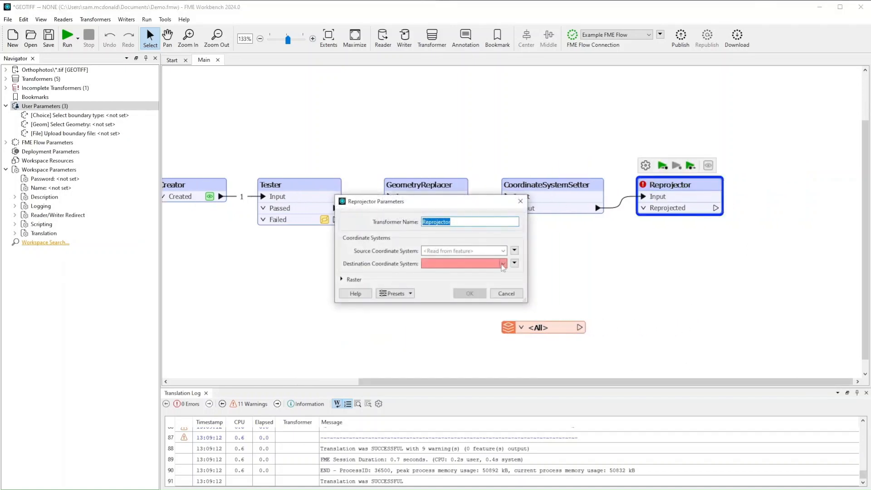
{"action": "left_click", "coordinate": [502, 263]}
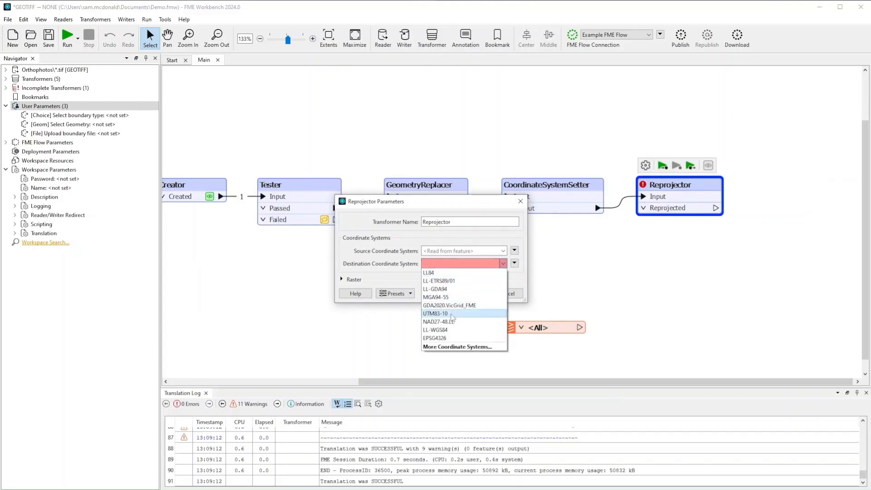
{"action": "left_click", "coordinate": [452, 316]}
{"action": "left_click", "coordinate": [468, 293]}
Move the <All> feature type slightly further down to leave more room beneath the transformer chain.
{"action": "scroll", "coordinate": [522, 313], "scroll_direction": "down", "scroll_amount": 1}
{"action": "left_click_drag", "start_coordinate": [549, 313], "coordinate": [547, 342]}
{"action": "left_click", "coordinate": [539, 364]}
{"action": "left_click_drag", "start_coordinate": [533, 381], "coordinate": [468, 374]}
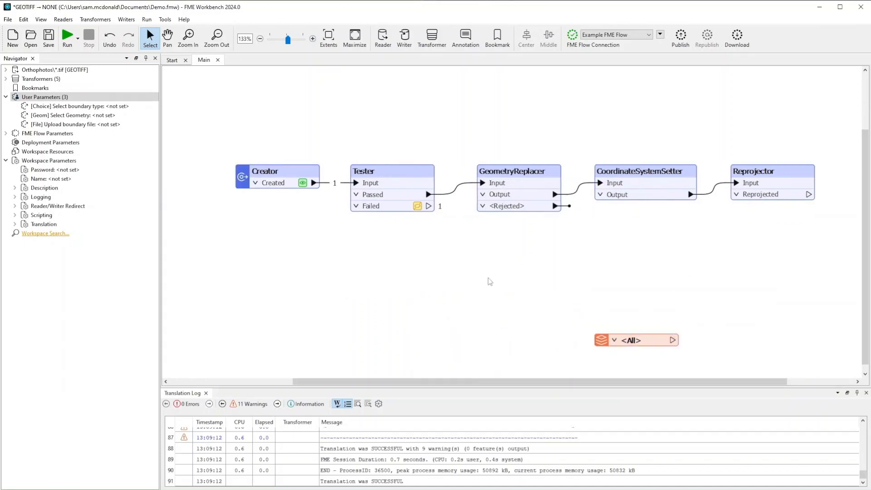
{"action": "left_click_drag", "start_coordinate": [467, 130], "coordinate": [836, 232]}
{"action": "left_click", "coordinate": [729, 262]}
Add a FeatureReader transformer below the GeometryReplacer and connect the Tester's Failed port to its Initiator.
{"action": "type", "text": "reader"}
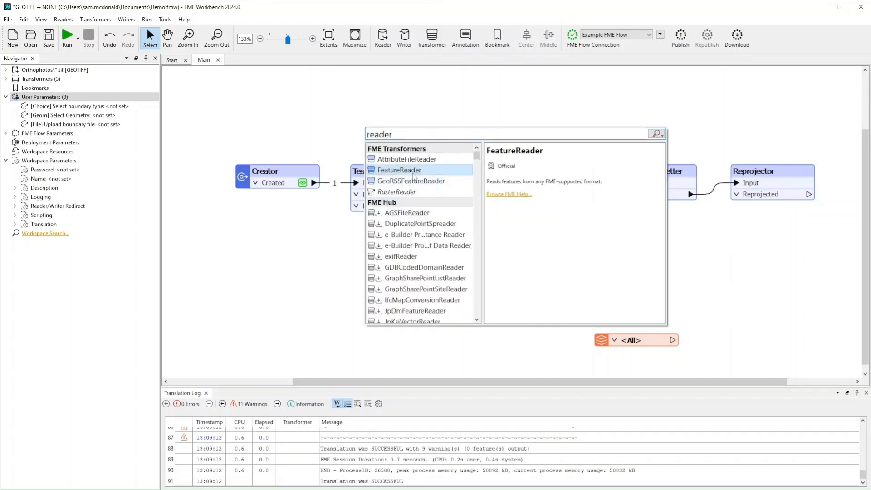
{"action": "key", "text": "Return"}
{"action": "left_click_drag", "start_coordinate": [449, 185], "coordinate": [513, 258]}
{"action": "left_click", "coordinate": [389, 273]}
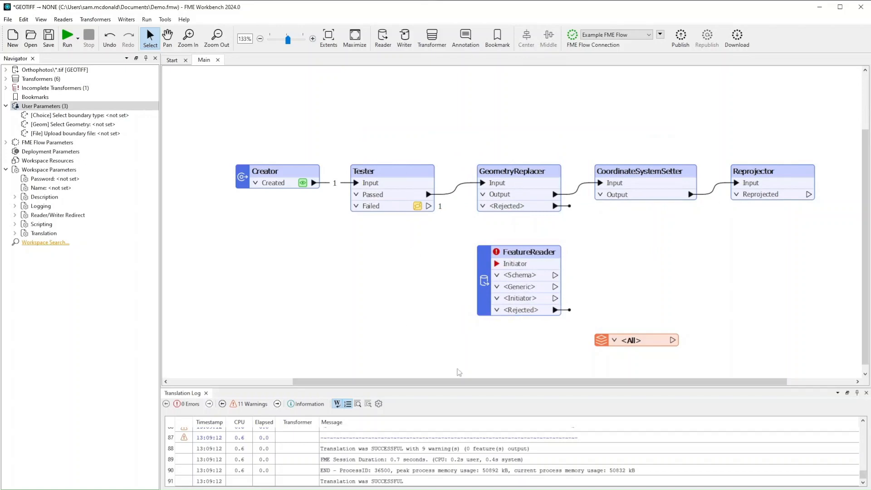
{"action": "left_click_drag", "start_coordinate": [477, 383], "coordinate": [505, 383]}
{"action": "left_click_drag", "start_coordinate": [455, 263], "coordinate": [390, 209]}
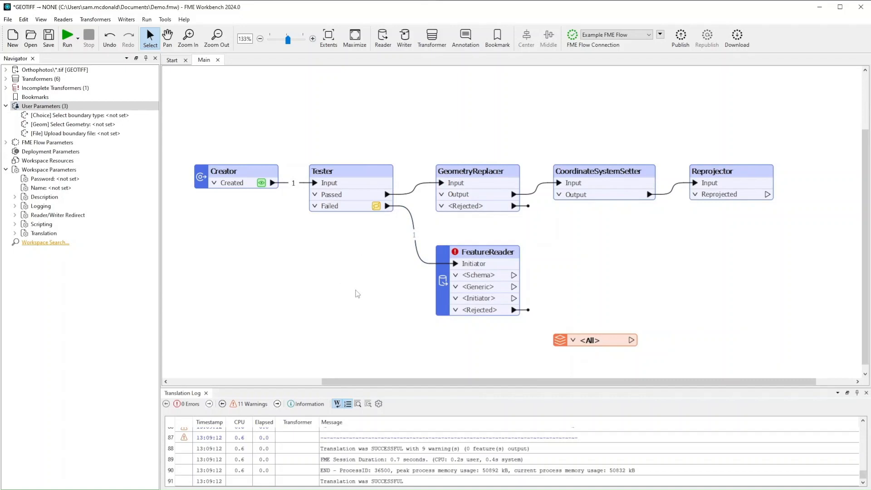
Configure the FeatureReader to read Esri Shapefile format, linking its dataset to the File user parameter.
{"action": "double_click", "coordinate": [499, 258]}
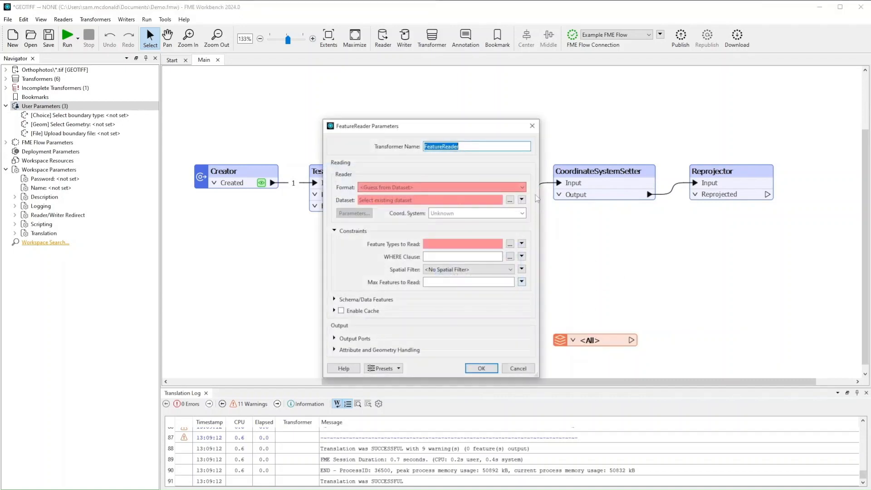
{"action": "left_click", "coordinate": [508, 189]}
{"action": "type", "text": "shape"}
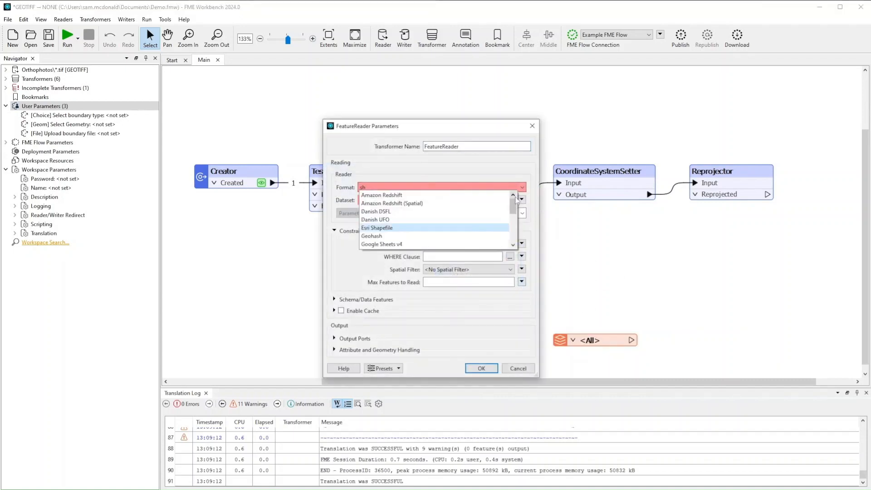
{"action": "left_click", "coordinate": [492, 195]}
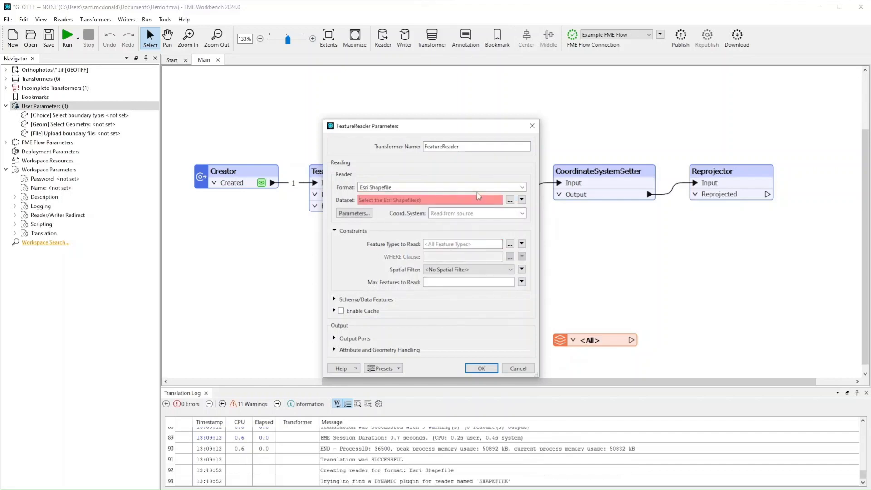
{"action": "left_click", "coordinate": [521, 200]}
{"action": "mouse_move", "coordinate": [603, 293]}
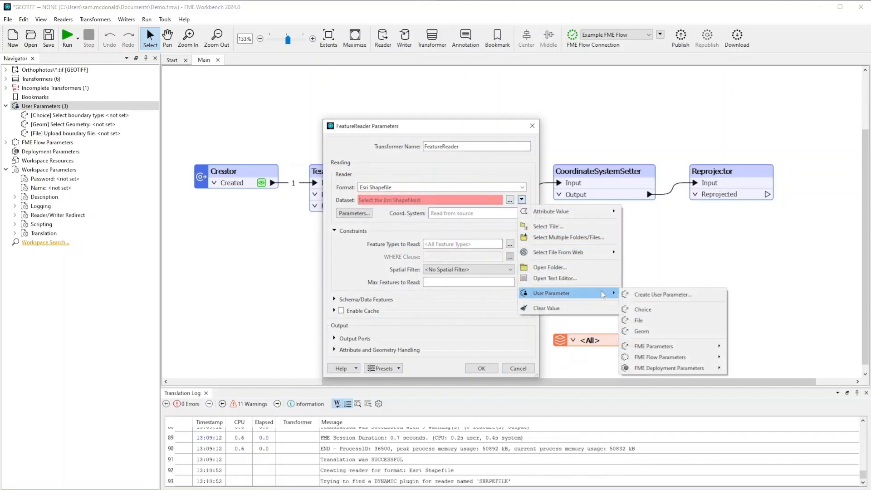
{"action": "left_click", "coordinate": [654, 320]}
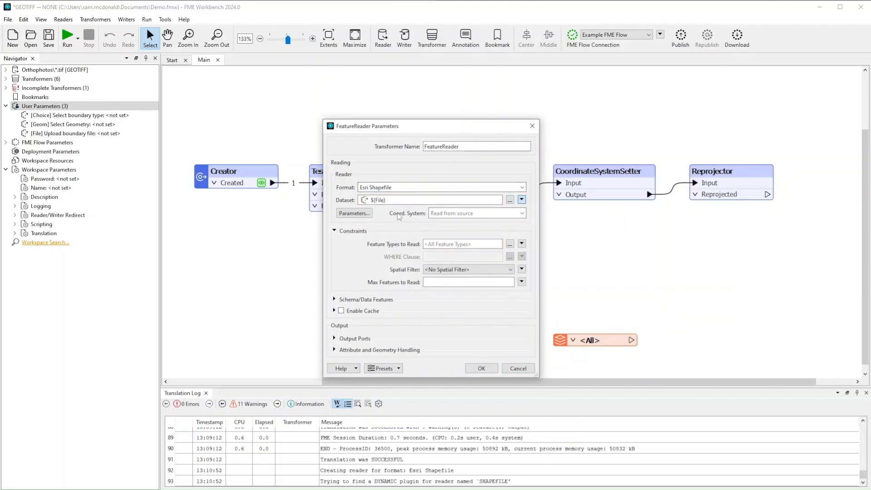
{"action": "left_click", "coordinate": [481, 369]}
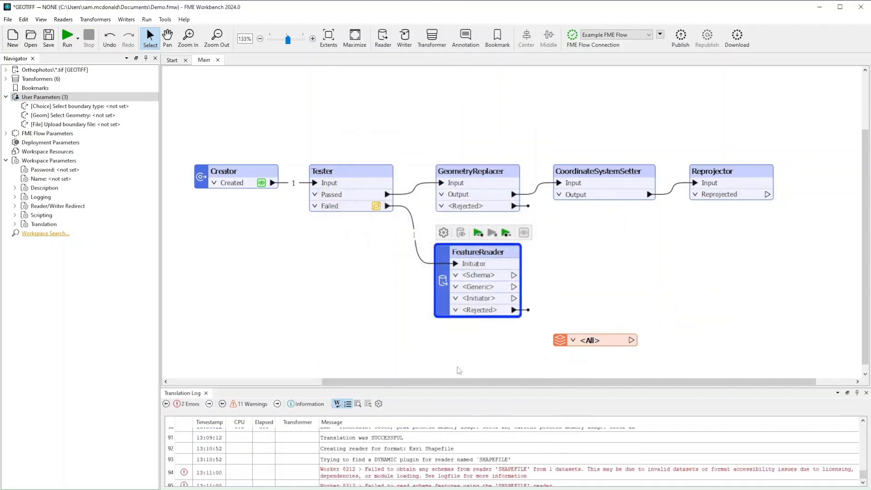
Connect the FeatureReader's <Generic> port to the Reprojector's Input, routing the line neatly below the upper transformer chain.
{"action": "left_click_drag", "start_coordinate": [512, 382], "coordinate": [548, 384]}
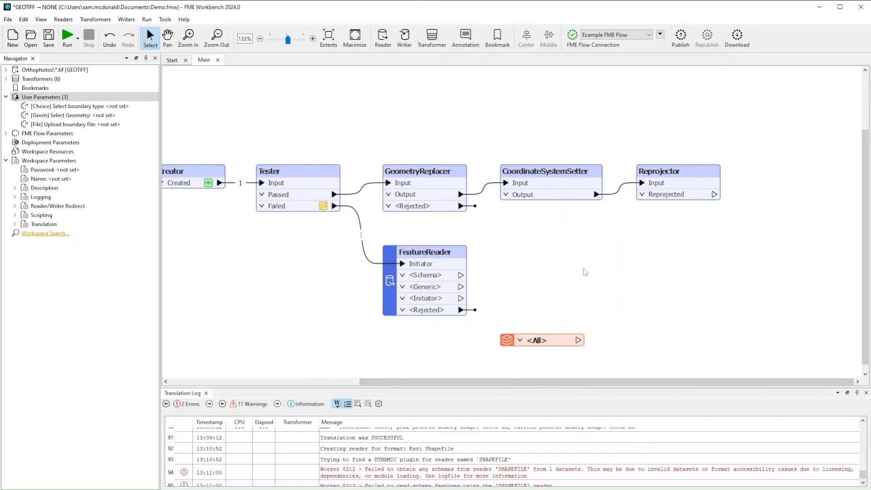
{"action": "mouse_move", "coordinate": [460, 287]}
{"action": "left_mouse_down"}
{"action": "mouse_move", "coordinate": [622, 222]}
{"action": "mouse_move", "coordinate": [641, 183]}
{"action": "left_mouse_up"}
{"action": "double_click", "coordinate": [542, 255]}
{"action": "left_click_drag", "start_coordinate": [543, 255], "coordinate": [587, 289]}
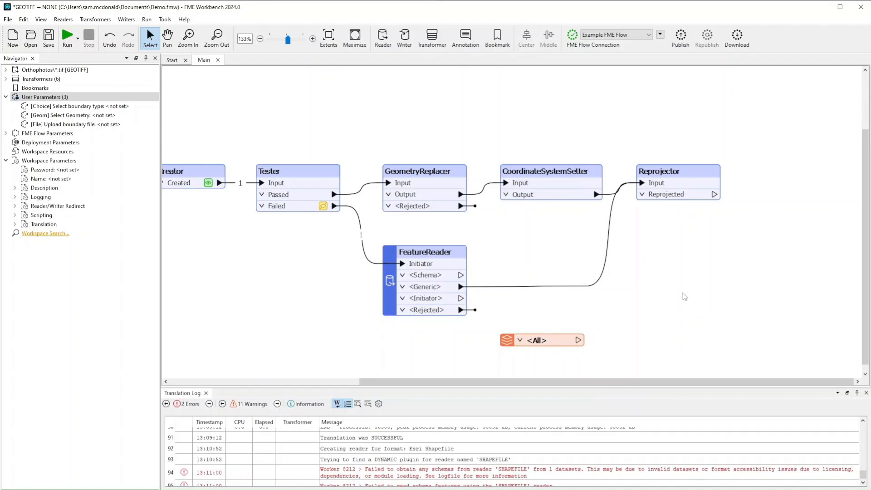
Move the <All> feature type beneath the Reprojector and add a Clipper transformer beside the Reprojector.
{"action": "left_click_drag", "start_coordinate": [549, 342], "coordinate": [386, 303]}
{"action": "left_click", "coordinate": [526, 310]}
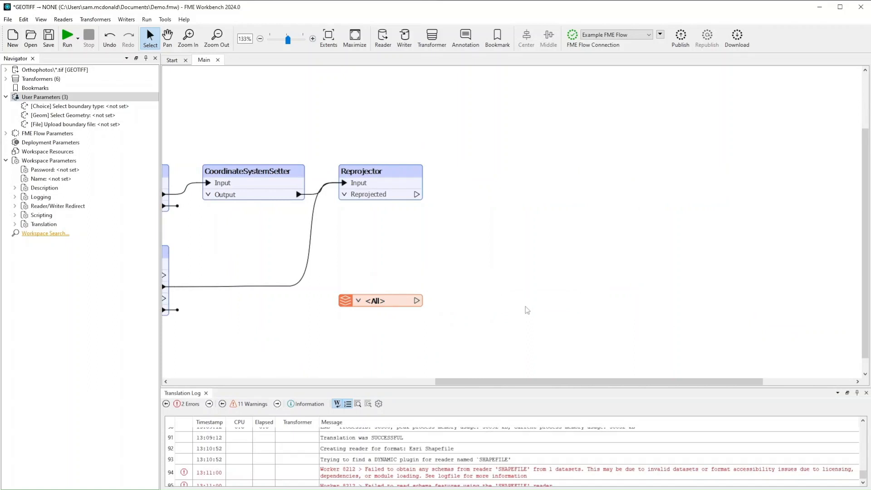
{"action": "type", "text": "clipp"}
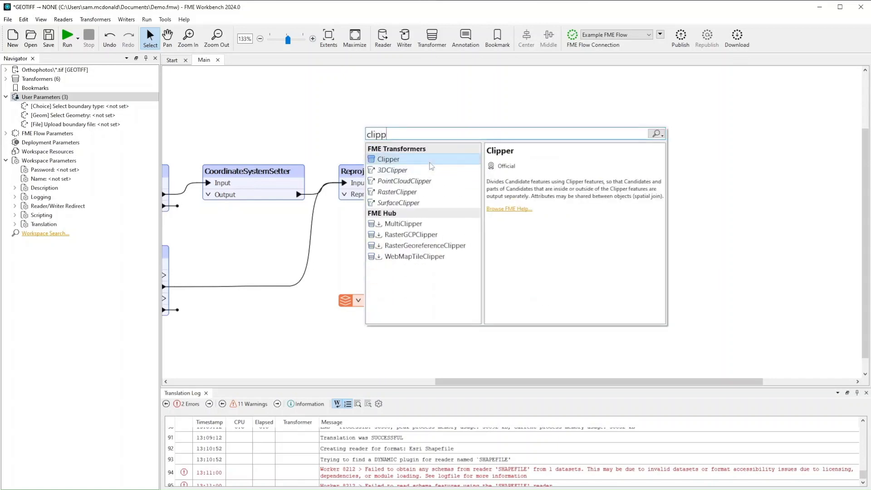
{"action": "key", "text": "Return"}
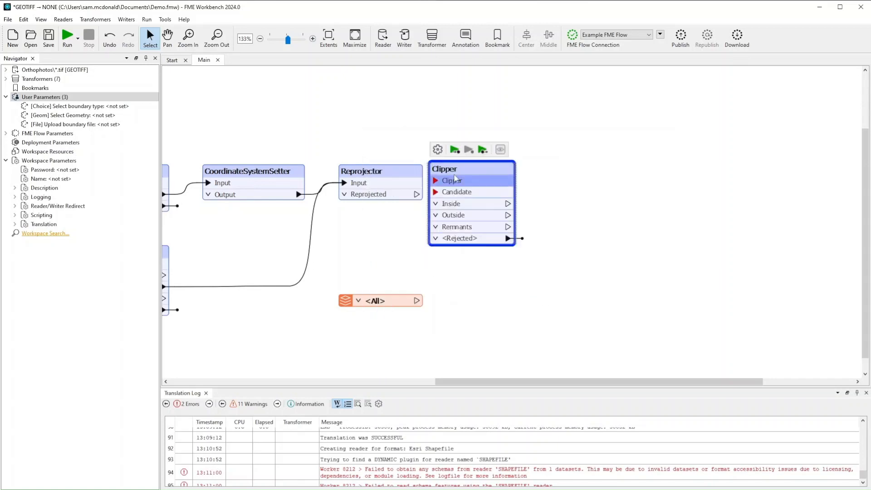
{"action": "left_click", "coordinate": [434, 263]}
Connect the Reprojector's Reprojected port to the Clipper port and <All> to the Candidate port, placing <All> just below the Reprojector.
{"action": "left_click_drag", "start_coordinate": [383, 301], "coordinate": [383, 268]}
{"action": "left_click_drag", "start_coordinate": [417, 194], "coordinate": [474, 184]}
{"action": "left_click_drag", "start_coordinate": [417, 269], "coordinate": [483, 194]}
{"action": "left_click_drag", "start_coordinate": [391, 273], "coordinate": [393, 245]}
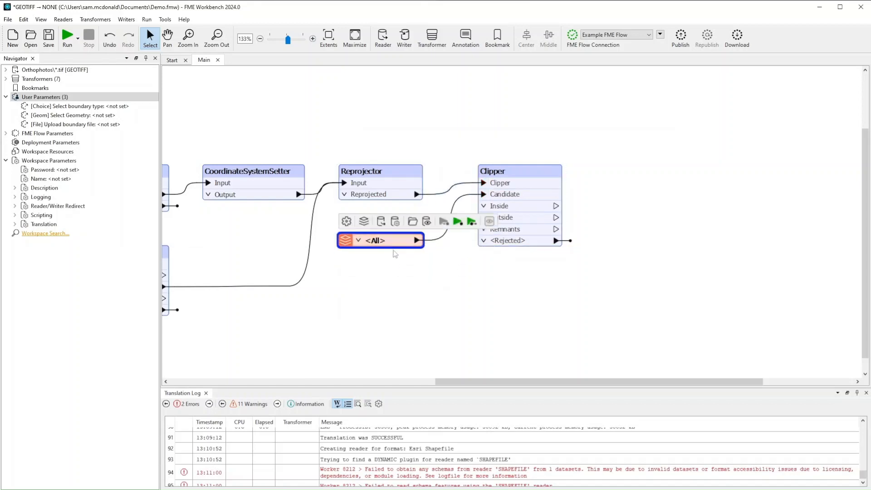
{"action": "left_click", "coordinate": [393, 242]}
Set the Clipper's Add Alpha/Nodata option for raster candidates to No.
{"action": "double_click", "coordinate": [507, 186]}
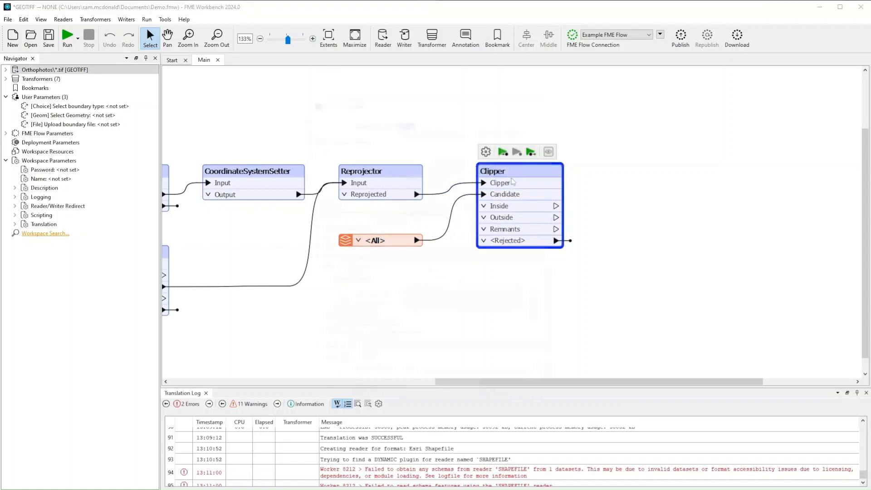
{"action": "left_click", "coordinate": [341, 258]}
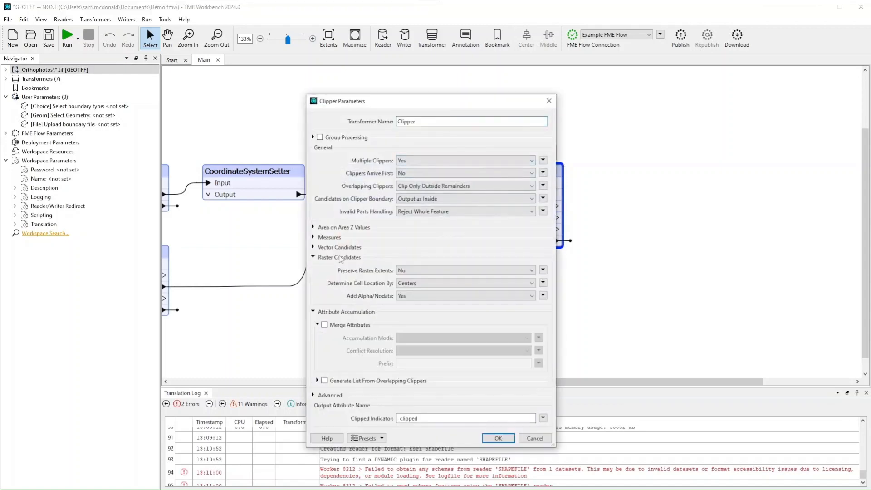
{"action": "left_click", "coordinate": [414, 296]}
{"action": "left_click", "coordinate": [411, 313]}
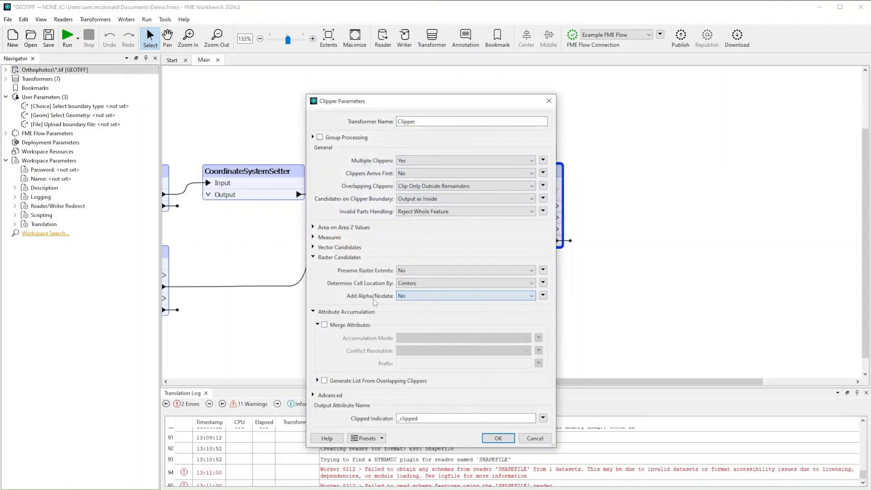
{"action": "left_click", "coordinate": [498, 438]}
Add a RasterMosaicker transformer beside the Clipper, level with the transformer chain.
{"action": "left_click", "coordinate": [640, 257]}
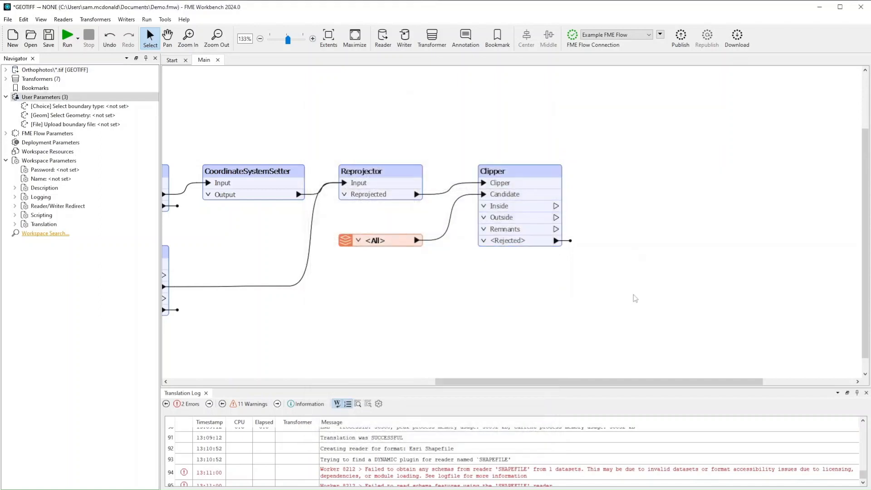
{"action": "type", "text": "mos"}
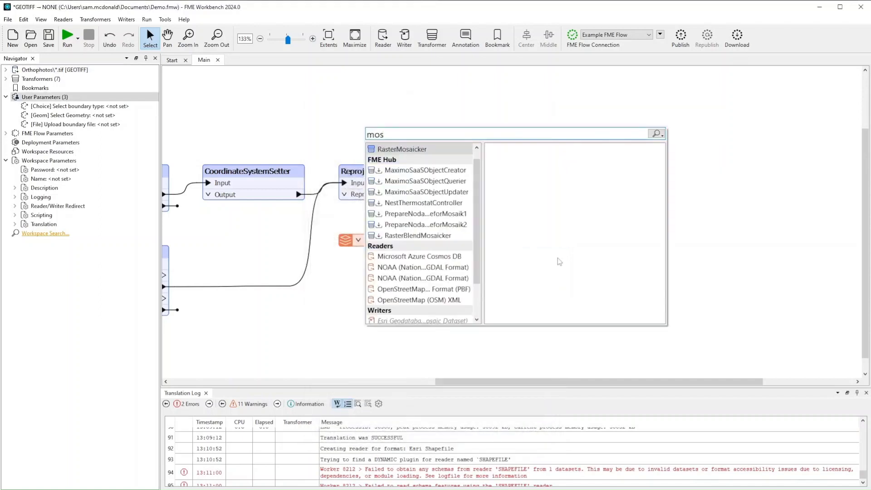
{"action": "left_click", "coordinate": [425, 161]}
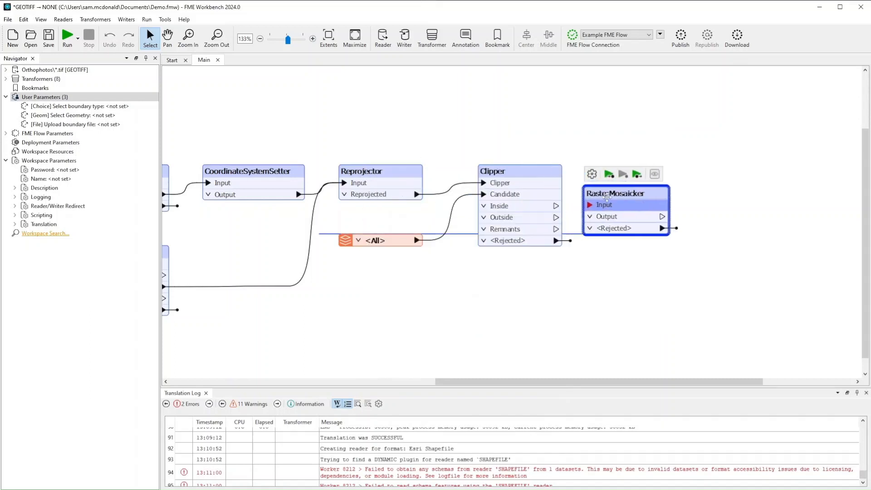
{"action": "left_click", "coordinate": [612, 234]}
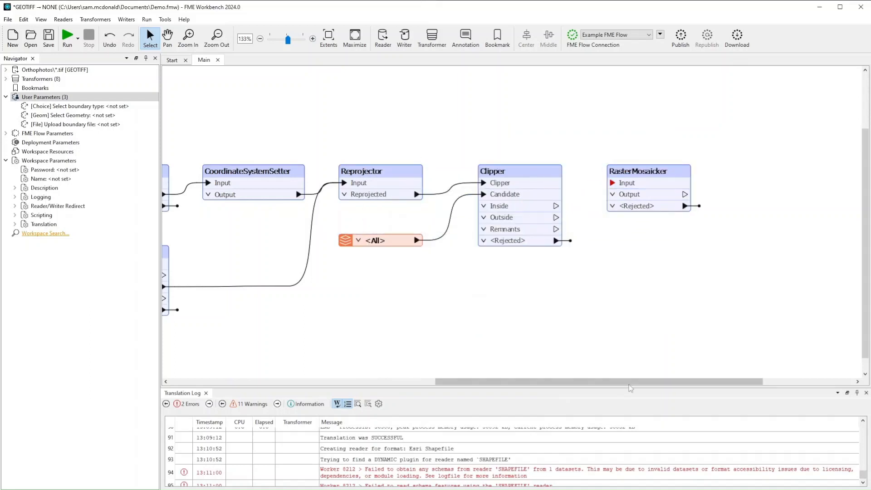
Connect the Clipper's Inside port to the RasterMosaicker's Input and accept the RasterMosaicker's default parameters.
{"action": "left_click_drag", "start_coordinate": [628, 382], "coordinate": [666, 381]}
{"action": "left_click_drag", "start_coordinate": [477, 206], "coordinate": [562, 171]}
{"action": "left_click", "coordinate": [451, 89]}
{"action": "double_click", "coordinate": [522, 169]}
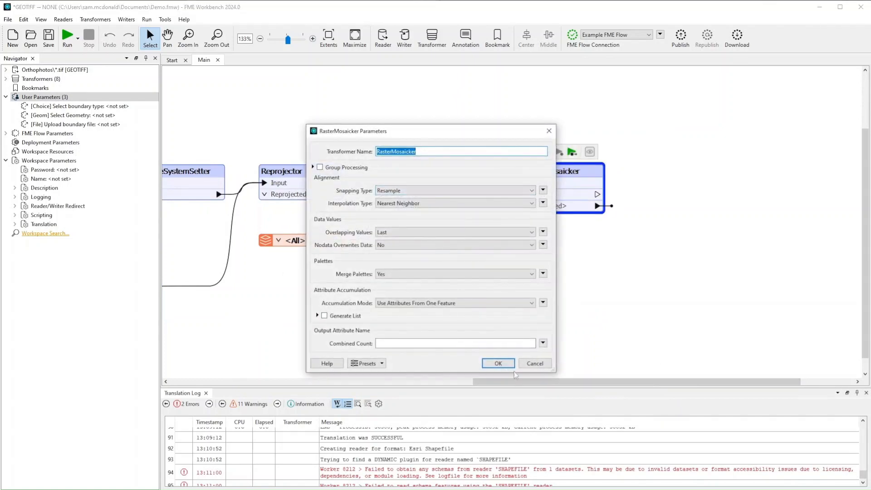
{"action": "left_click", "coordinate": [503, 364]}
{"action": "left_click", "coordinate": [600, 272]}
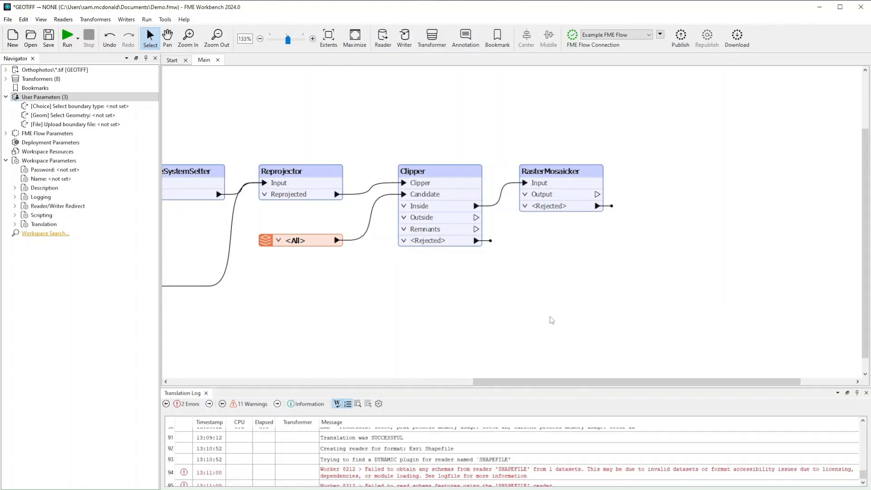
Add a PNG (Portable Network Graphics) writer with the raster file definition set to Automatic.
{"action": "left_click", "coordinate": [405, 40]}
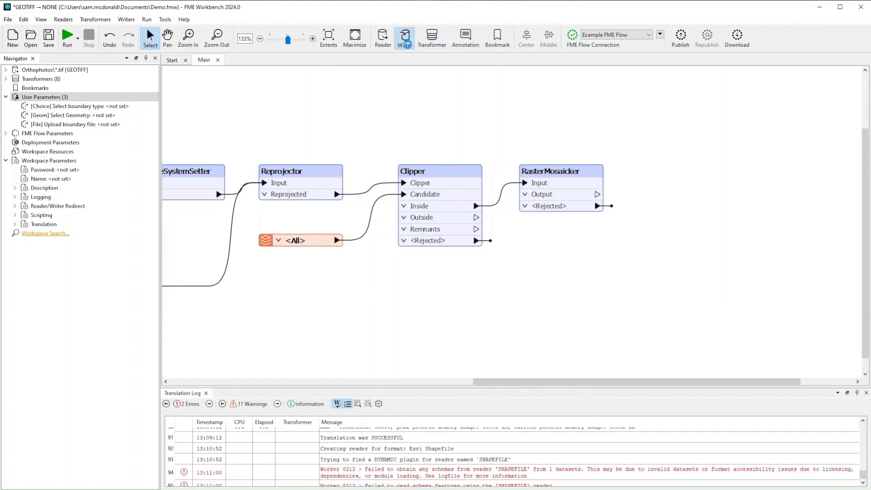
{"action": "left_click", "coordinate": [442, 224]}
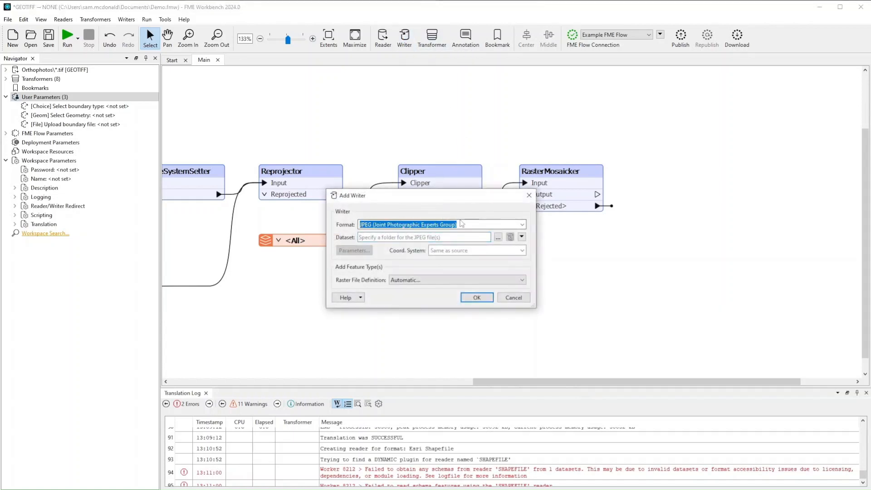
{"action": "type", "text": "png"}
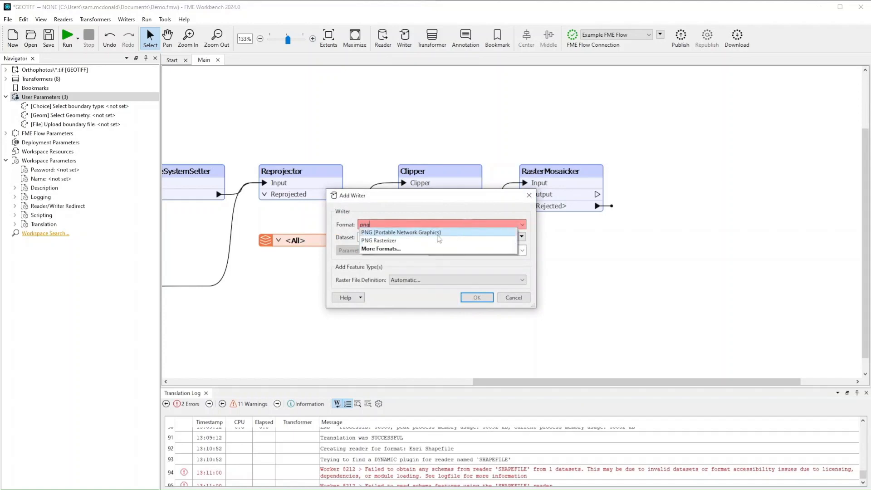
{"action": "left_click", "coordinate": [438, 233]}
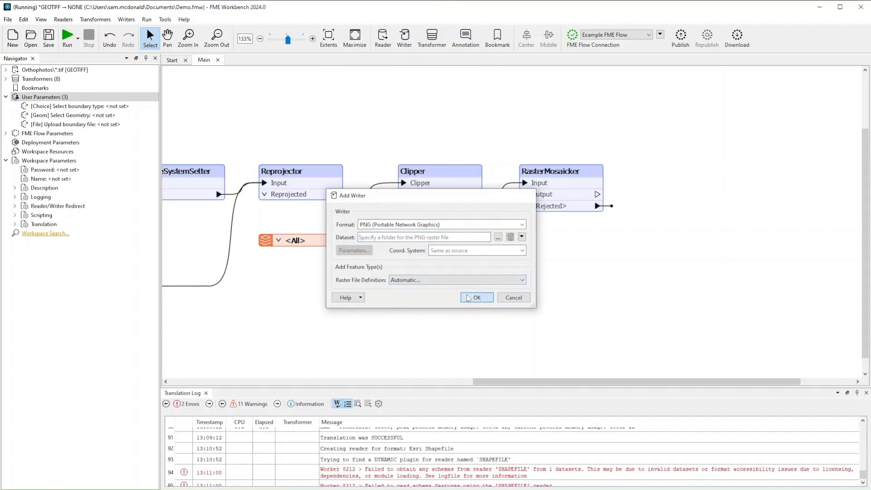
{"action": "left_click", "coordinate": [468, 298]}
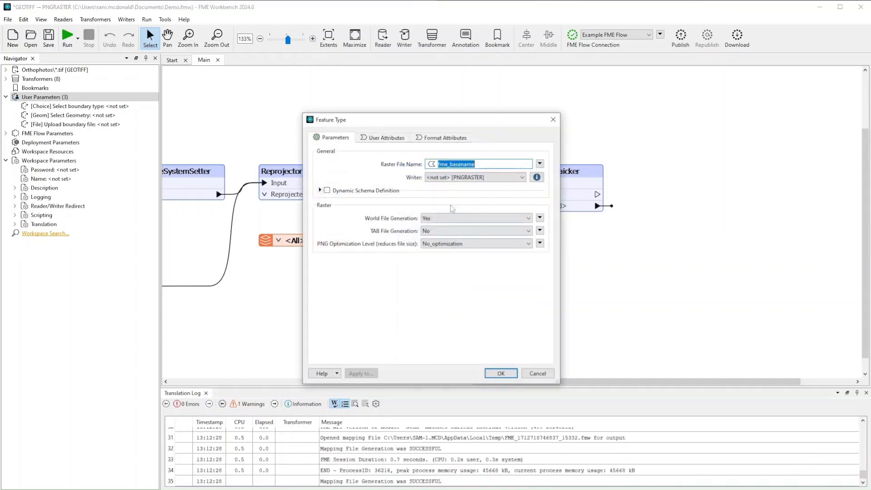
Set World File Generation to No for the PNG feature type and connect the RasterMosaicker's Output port to it.
{"action": "left_click", "coordinate": [512, 373]}
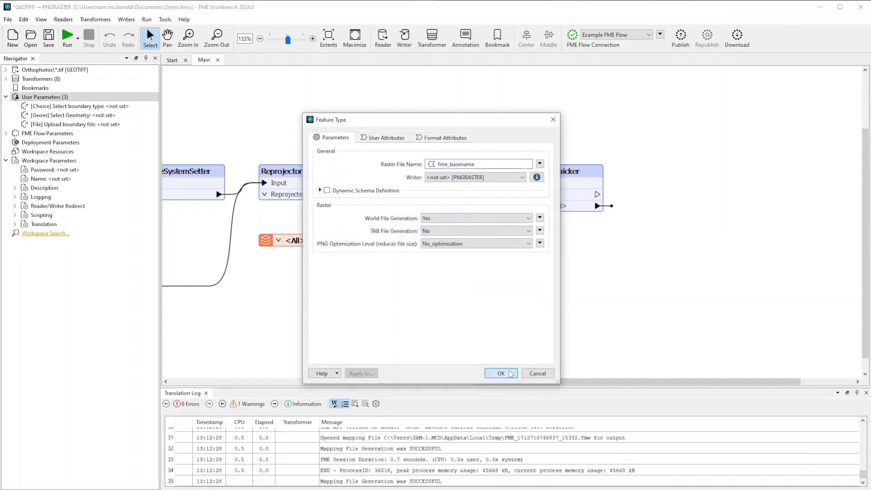
{"action": "left_click", "coordinate": [438, 218]}
{"action": "left_click", "coordinate": [458, 230]}
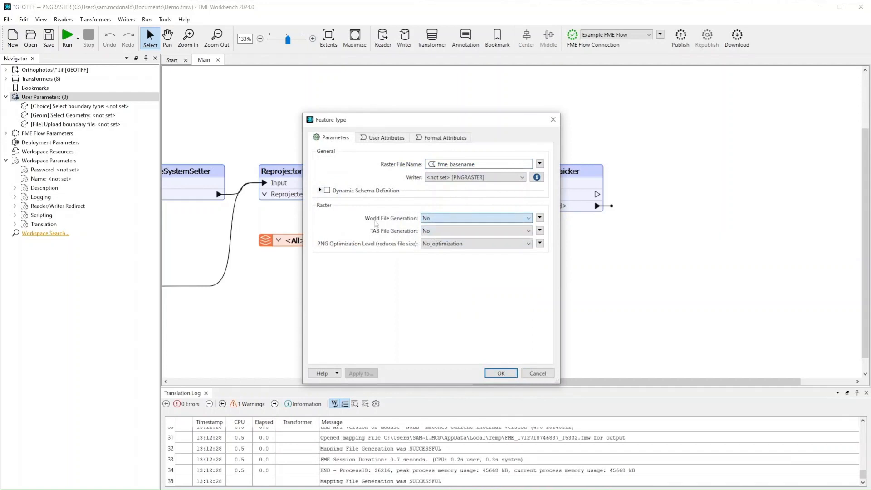
{"action": "left_click", "coordinate": [500, 372]}
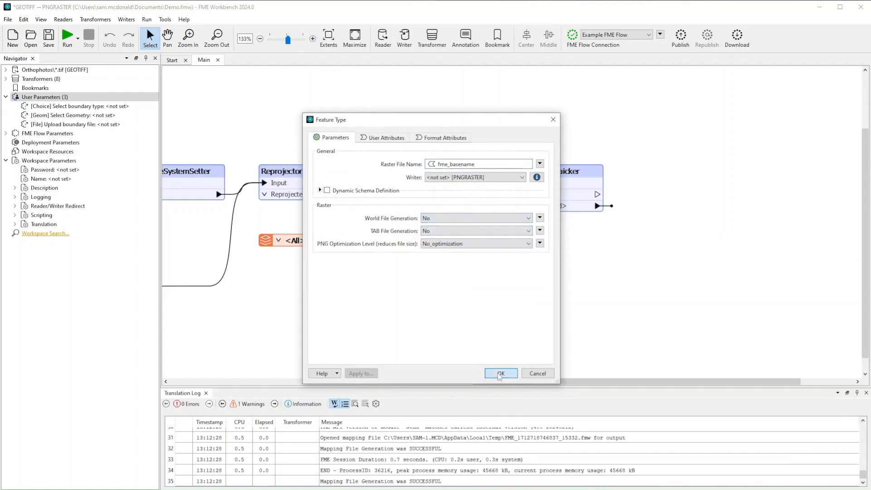
{"action": "left_click_drag", "start_coordinate": [735, 138], "coordinate": [538, 194]}
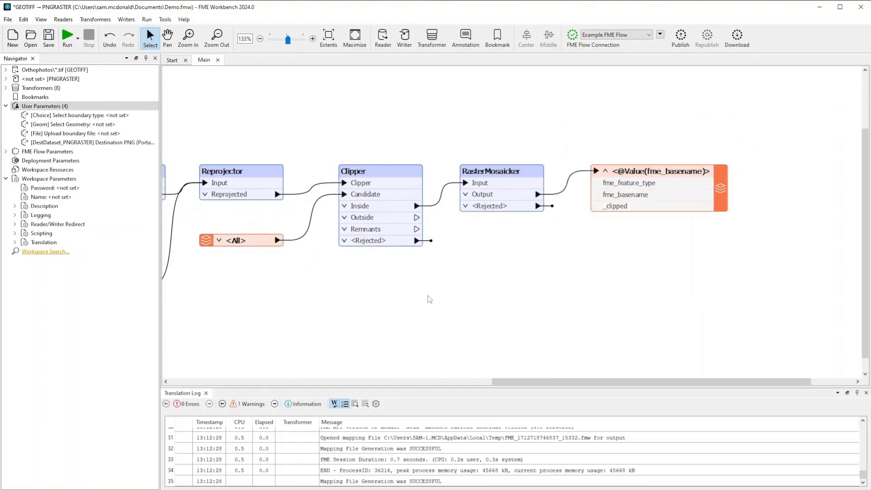
Delete the DestDataset_PNGRASTER user parameter from the workspace.
{"action": "scroll", "coordinate": [413, 292], "scroll_direction": "down", "scroll_amount": 3}
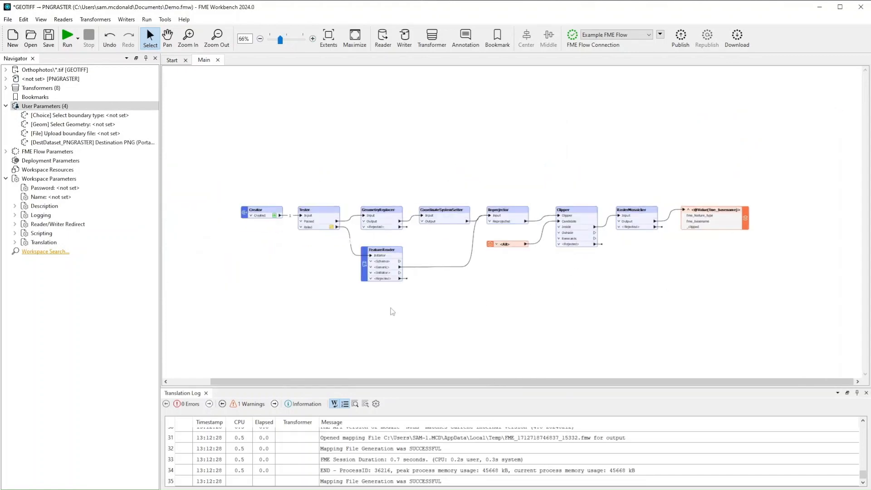
{"action": "scroll", "coordinate": [391, 311], "scroll_direction": "up", "scroll_amount": 1}
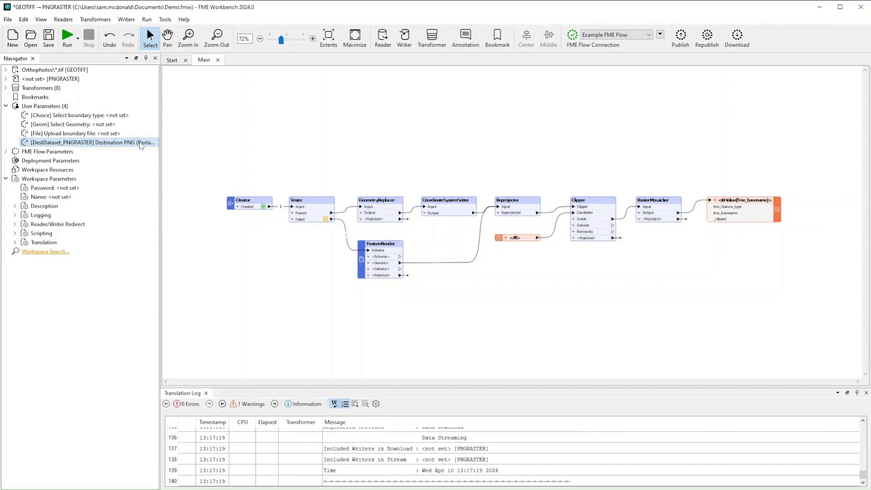
{"action": "key", "text": "Delete"}
Publish Demo.fmw with its data files to the Demo repository on Example FME Flow, registering Data Download and Data Streaming.
{"action": "left_click", "coordinate": [680, 36]}
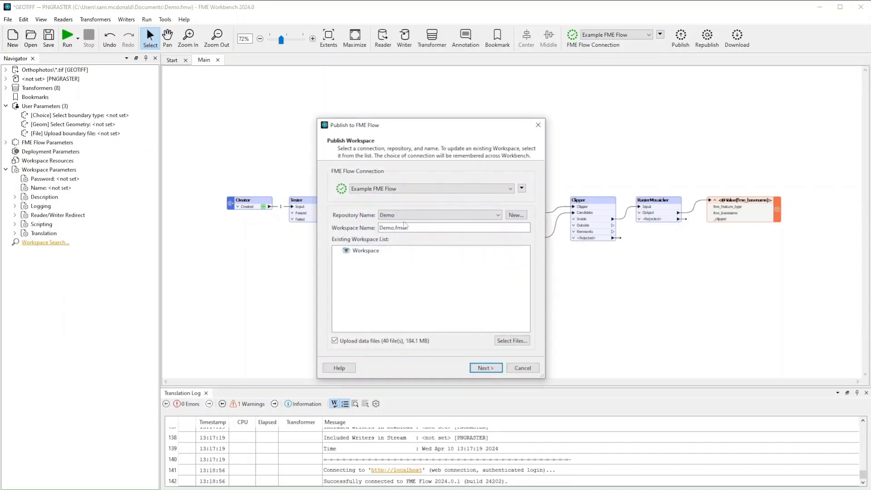
{"action": "left_click", "coordinate": [484, 368]}
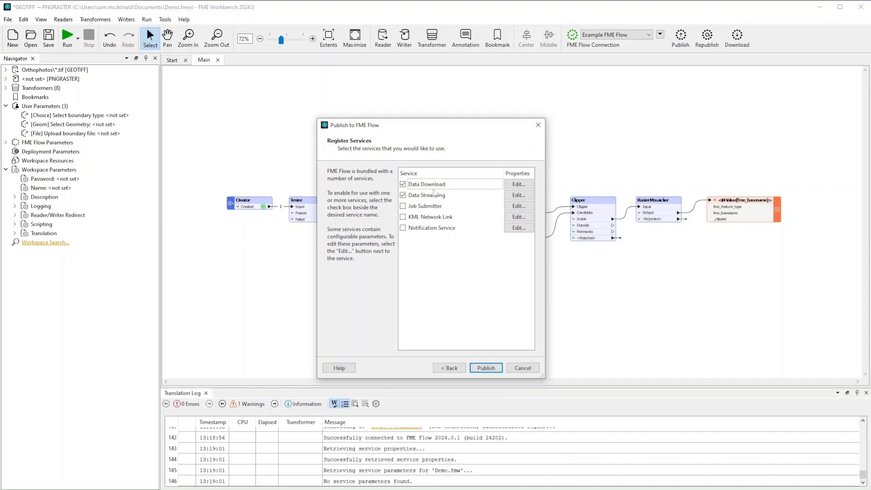
{"action": "left_click", "coordinate": [485, 368]}
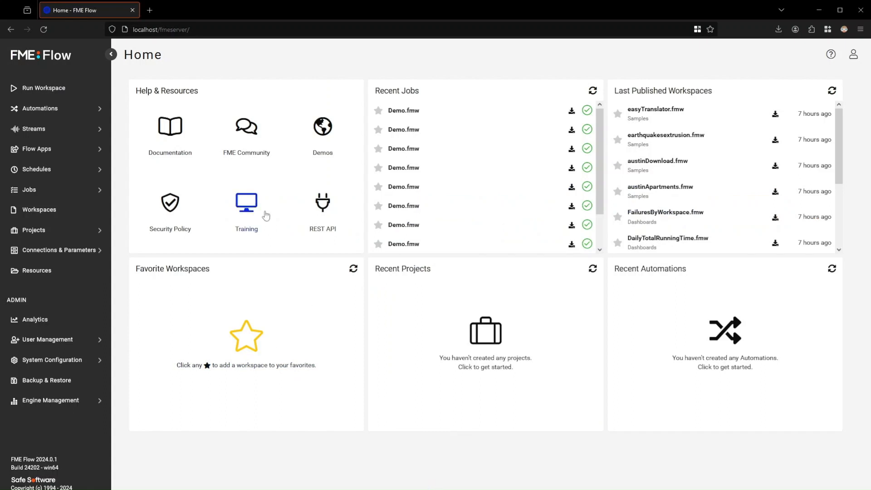
Set up a run of Demo.fmw from the Demo repository with the boundary type set to Ad-Hoc Boundary.
{"action": "left_click", "coordinate": [84, 92]}
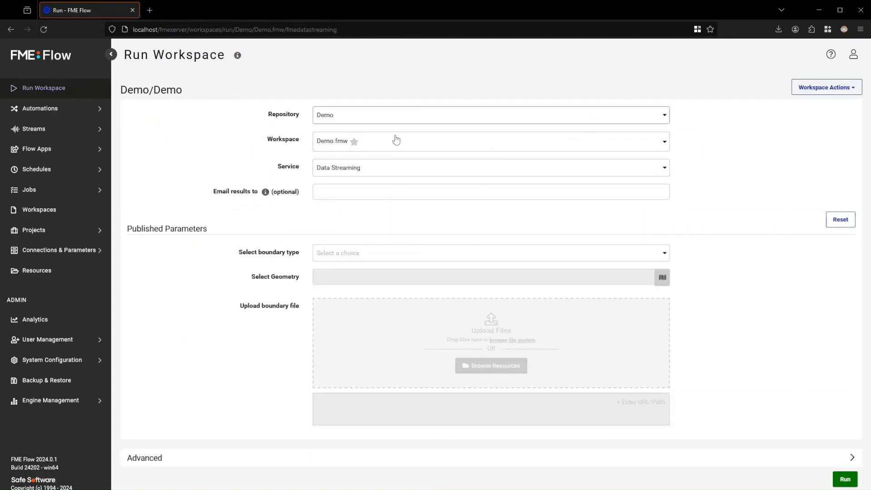
{"action": "left_click", "coordinate": [331, 141]}
{"action": "left_click", "coordinate": [357, 162]}
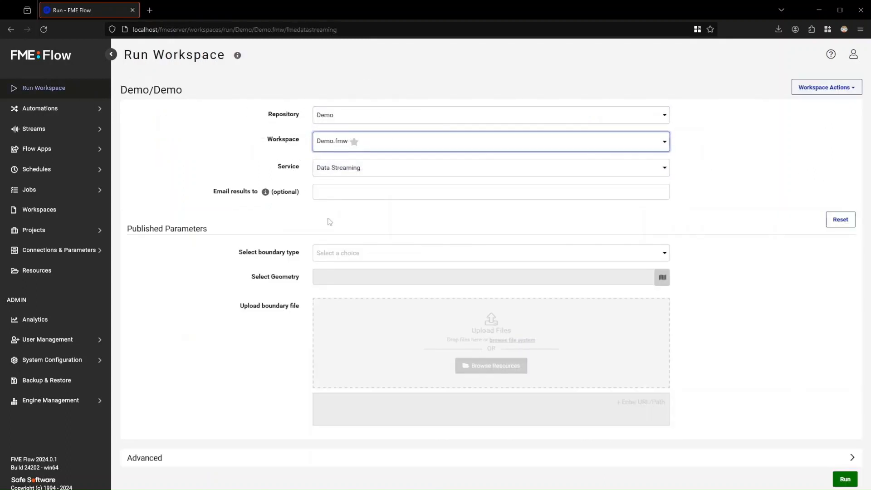
{"action": "left_click", "coordinate": [359, 253]}
{"action": "left_click", "coordinate": [365, 273]}
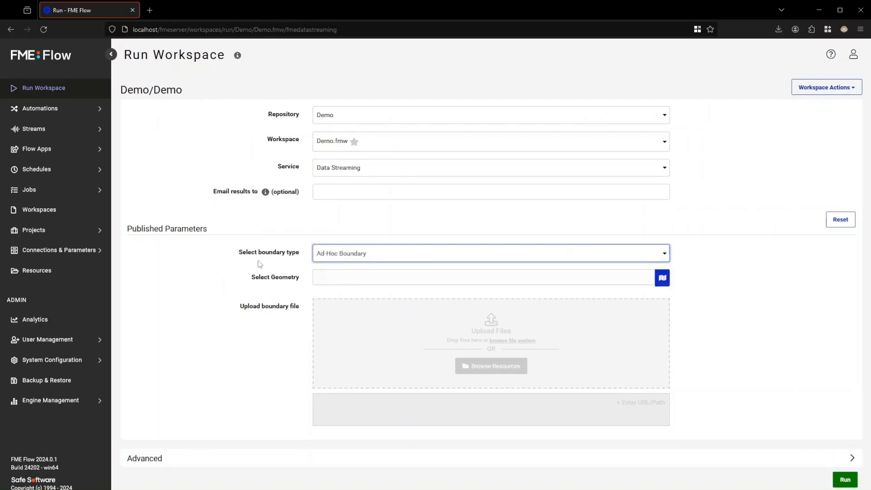
Draw a nine-point boundary polygon around downtown Vancouver and run the workspace with it, returning from the streamed image to the run page.
{"action": "left_click", "coordinate": [661, 276]}
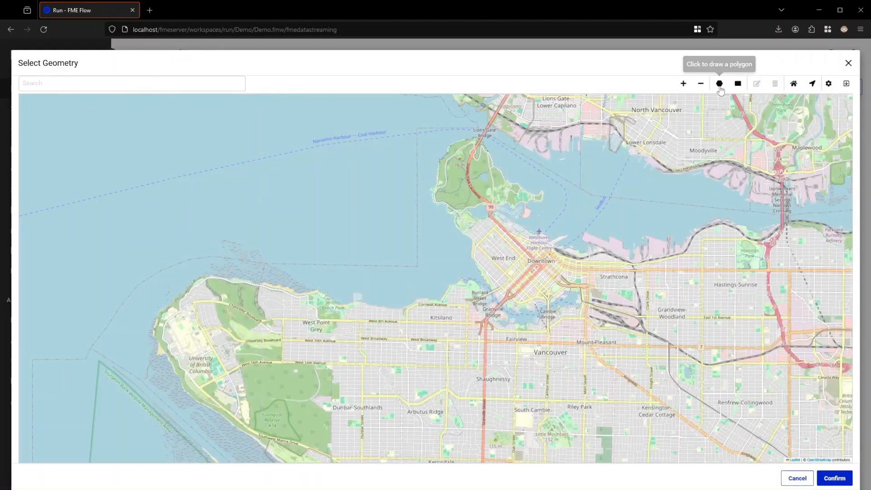
{"action": "left_click", "coordinate": [720, 83]}
{"action": "left_click", "coordinate": [519, 234]}
{"action": "left_click", "coordinate": [452, 207]}
{"action": "left_click", "coordinate": [397, 284]}
{"action": "left_click", "coordinate": [367, 342]}
{"action": "left_click", "coordinate": [474, 412]}
{"action": "left_click", "coordinate": [575, 385]}
{"action": "left_click", "coordinate": [654, 358]}
{"action": "left_click", "coordinate": [659, 302]}
{"action": "left_click", "coordinate": [620, 242]}
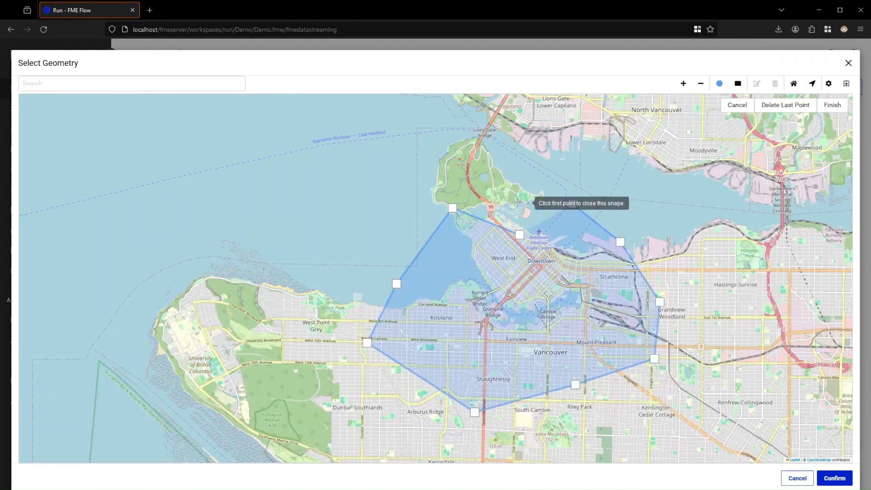
{"action": "left_click", "coordinate": [519, 234]}
{"action": "left_click", "coordinate": [835, 478]}
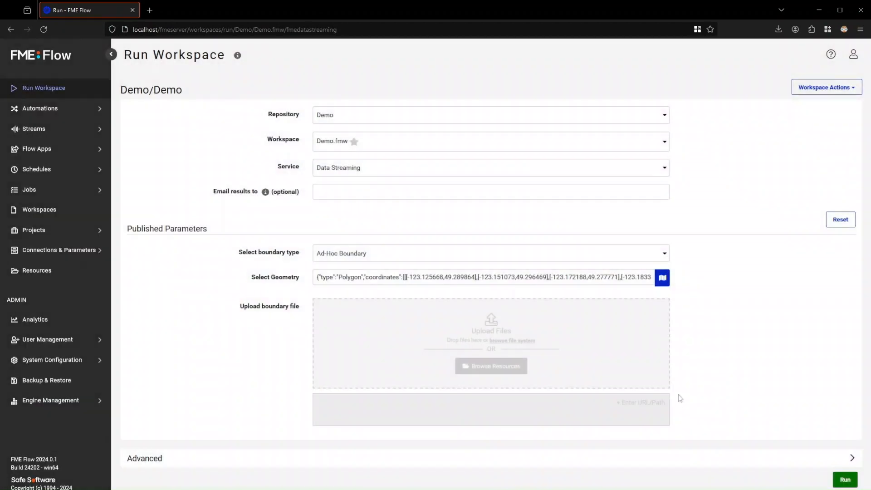
{"action": "left_click", "coordinate": [846, 481]}
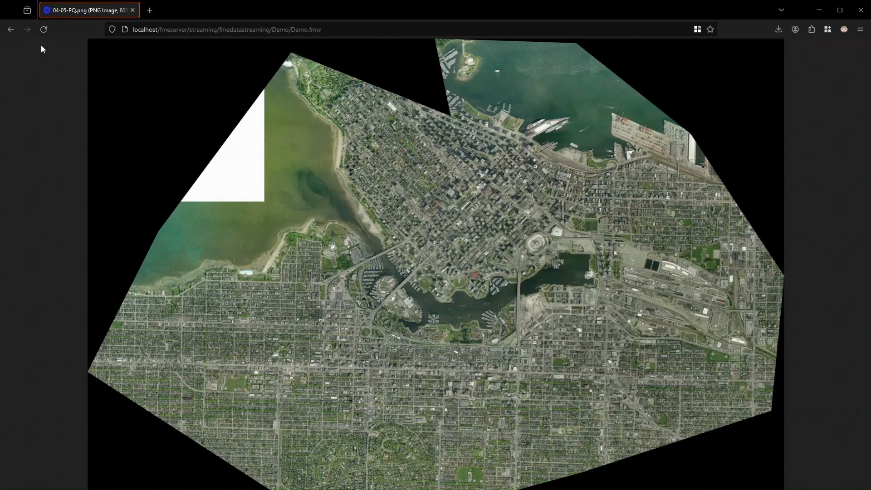
{"action": "left_click", "coordinate": [11, 29]}
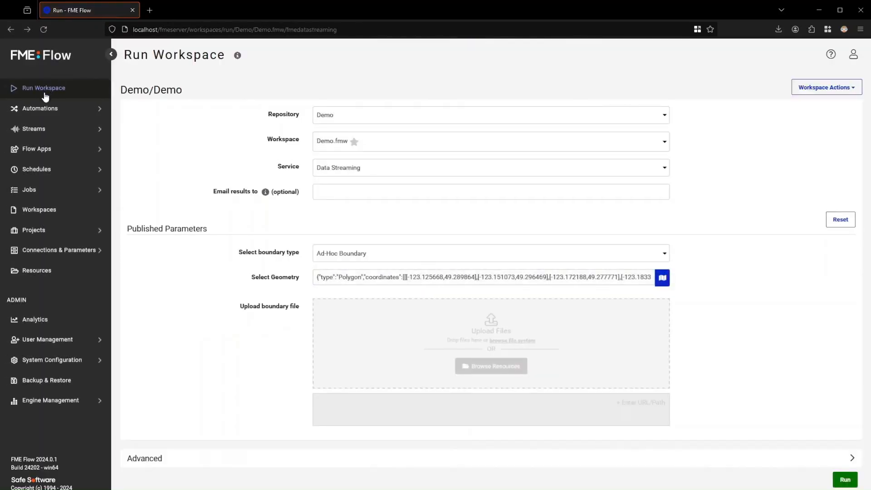
Start a new workspace app named DemoApp with the title Demo Clip App.
{"action": "left_click", "coordinate": [51, 149]}
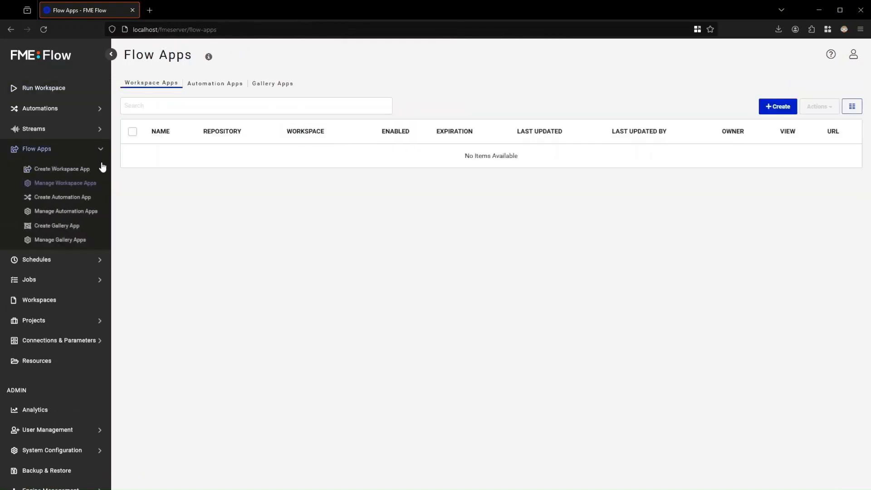
{"action": "left_click", "coordinate": [71, 170]}
{"action": "left_click", "coordinate": [371, 149]}
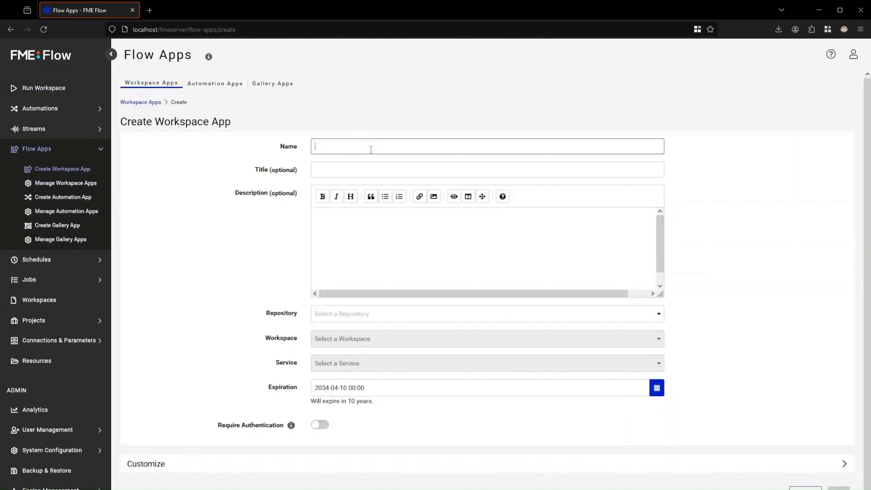
{"action": "type", "text": "Demo App"}
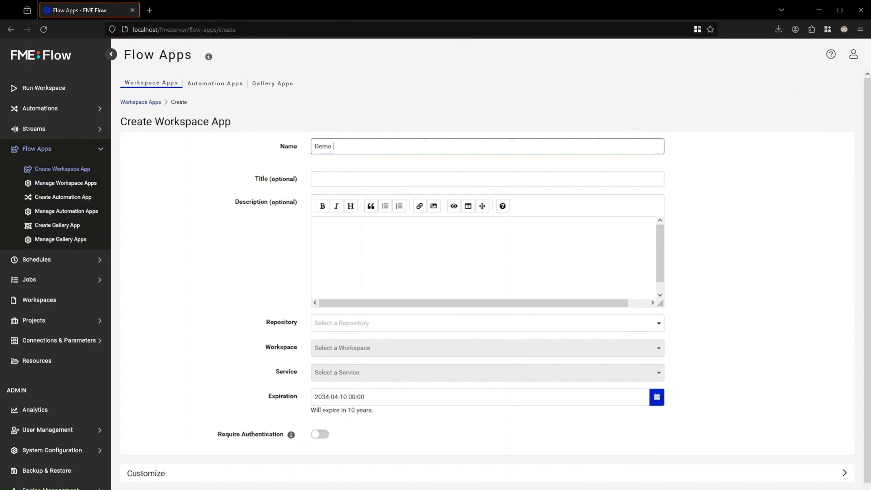
{"action": "left_click", "coordinate": [334, 146]}
{"action": "key", "text": "BackSpace"}
{"action": "left_click", "coordinate": [346, 167]}
{"action": "type", "text": "Demo Clip App"}
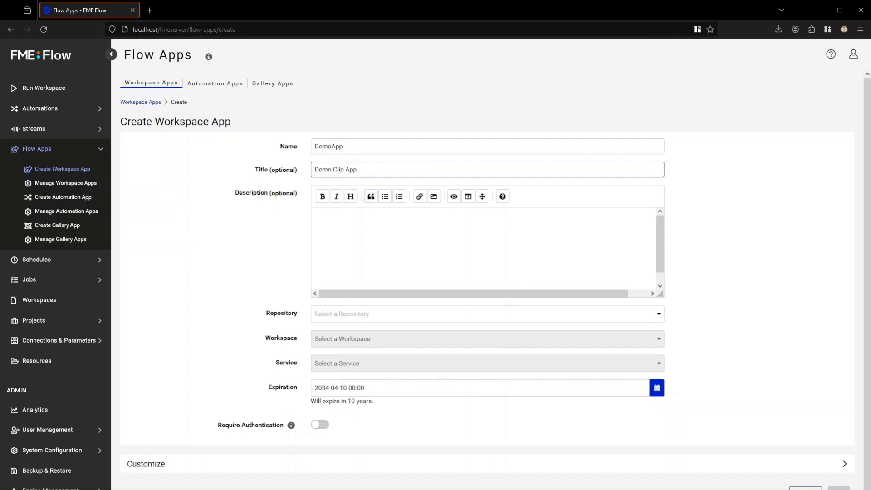
Assign the Demo repository, the Demo.fmw workspace and the Data Download service to the app.
{"action": "left_click", "coordinate": [502, 317]}
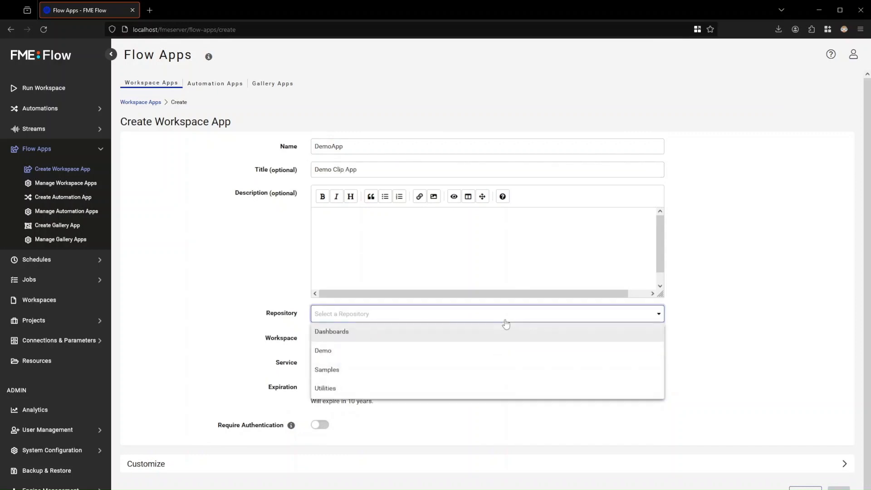
{"action": "left_click", "coordinate": [369, 352]}
{"action": "left_click", "coordinate": [368, 339]}
{"action": "left_click", "coordinate": [352, 358]}
{"action": "scroll", "coordinate": [342, 348], "scroll_direction": "down", "scroll_amount": 1}
{"action": "left_click", "coordinate": [342, 334]}
{"action": "left_click", "coordinate": [344, 348]}
{"action": "scroll", "coordinate": [235, 305], "scroll_direction": "down", "scroll_amount": 1}
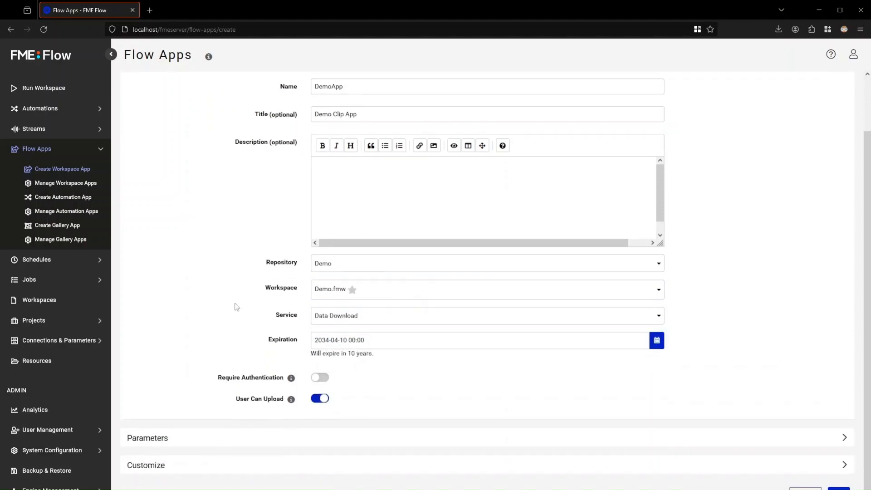
Review the app's parameters, keeping all three shown in the app, and create the workspace app.
{"action": "left_click", "coordinate": [838, 435]}
{"action": "scroll", "coordinate": [655, 356], "scroll_direction": "down", "scroll_amount": 4}
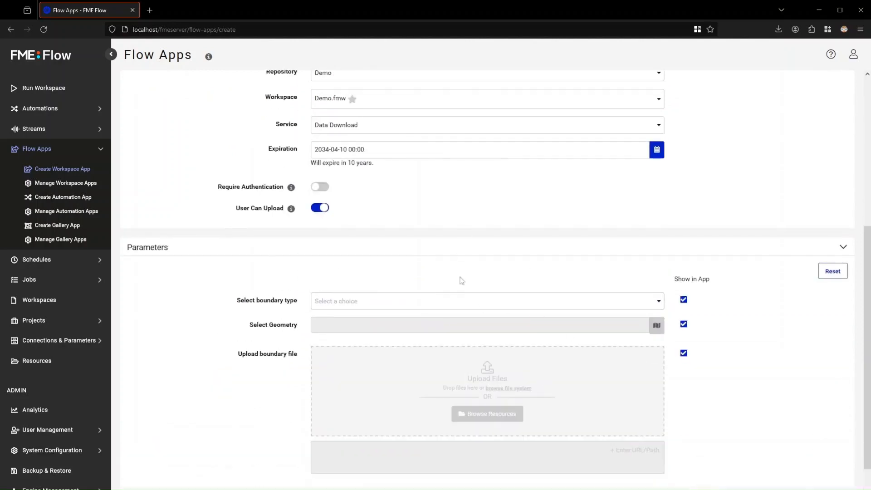
{"action": "scroll", "coordinate": [197, 335], "scroll_direction": "up", "scroll_amount": 1}
{"action": "scroll", "coordinate": [199, 338], "scroll_direction": "up", "scroll_amount": 5}
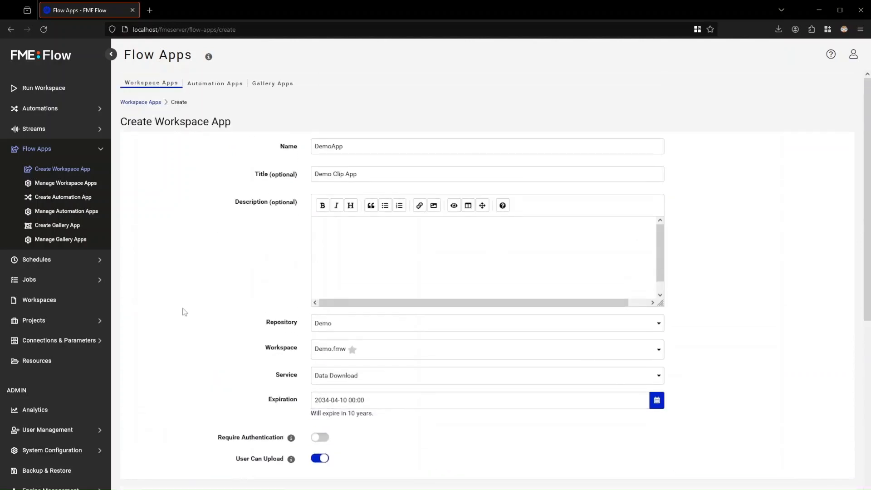
{"action": "scroll", "coordinate": [190, 300], "scroll_direction": "down", "scroll_amount": 7}
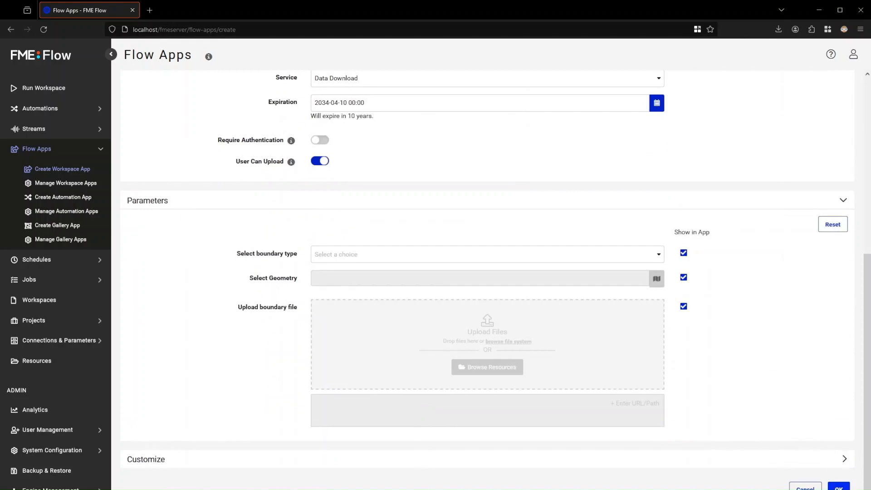
{"action": "left_click", "coordinate": [838, 487]}
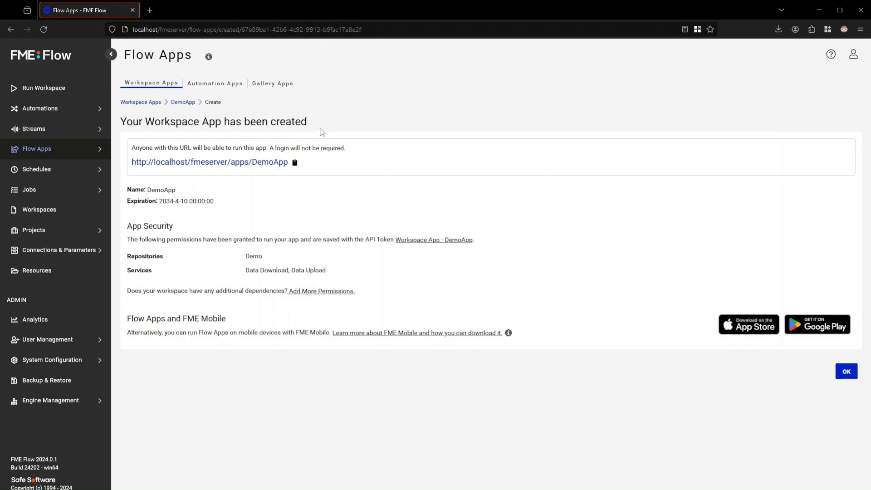
Copy the new workspace app's URL and open it in a new browser tab.
{"action": "left_click", "coordinate": [295, 162]}
{"action": "left_click", "coordinate": [150, 10]}
{"action": "key", "text": "ctrl+v"}
{"action": "key", "text": "Return"}
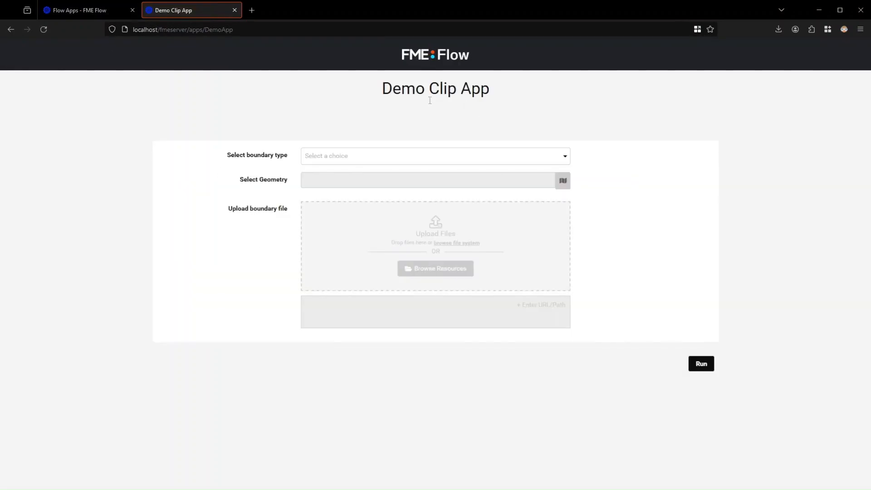
Set the app's boundary type to Uploaded File and upload update002.zip as the boundary file.
{"action": "left_click", "coordinate": [550, 158]}
{"action": "left_click", "coordinate": [358, 194]}
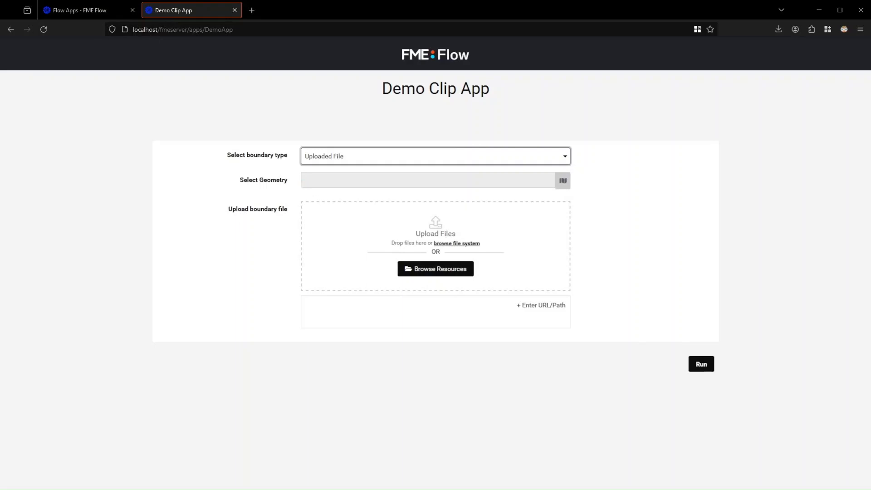
{"action": "left_click_drag", "start_coordinate": [486, 251], "coordinate": [422, 231]}
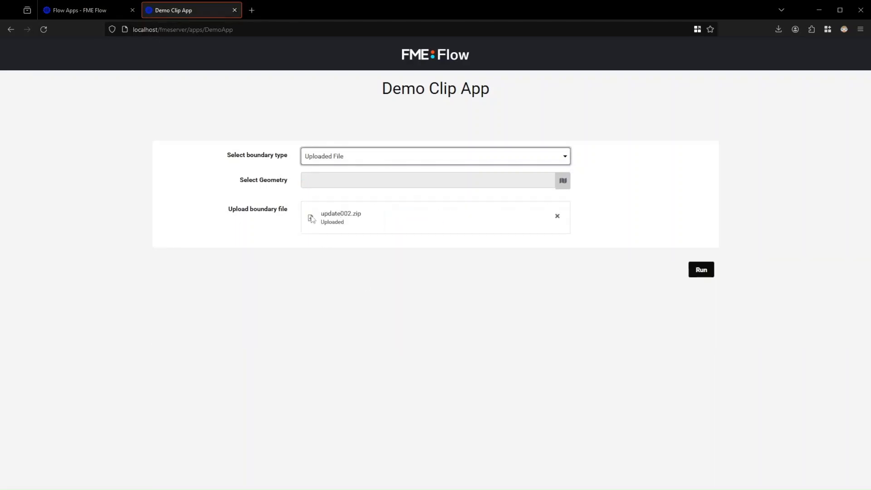
Run Demo Clip App with the uploaded boundary and download the resulting zip file.
{"action": "left_click", "coordinate": [701, 270]}
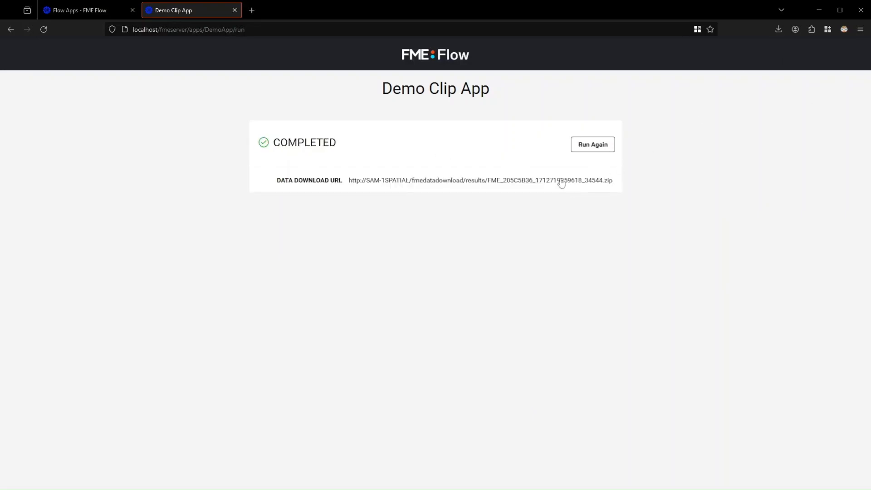
{"action": "left_click", "coordinate": [561, 180]}
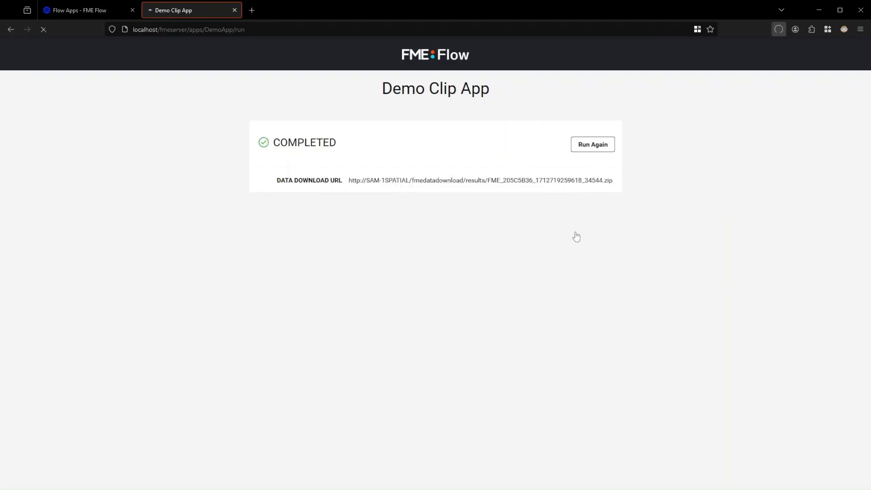
{"action": "left_click", "coordinate": [575, 334]}
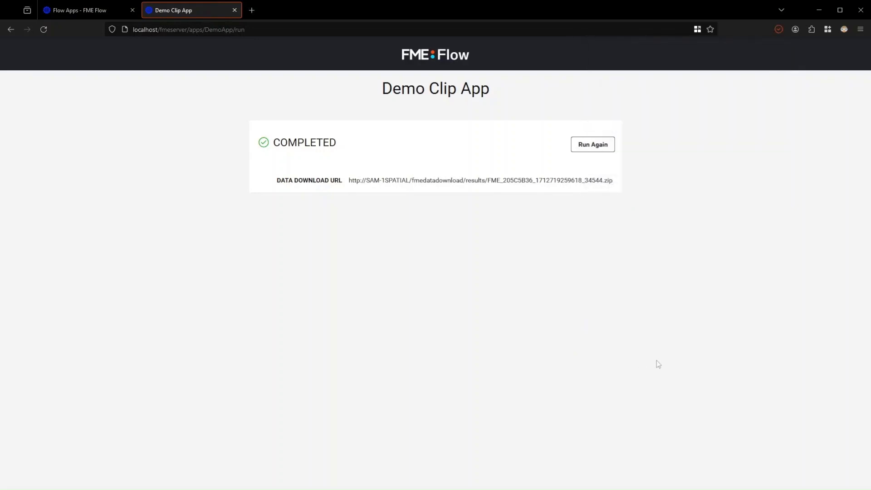